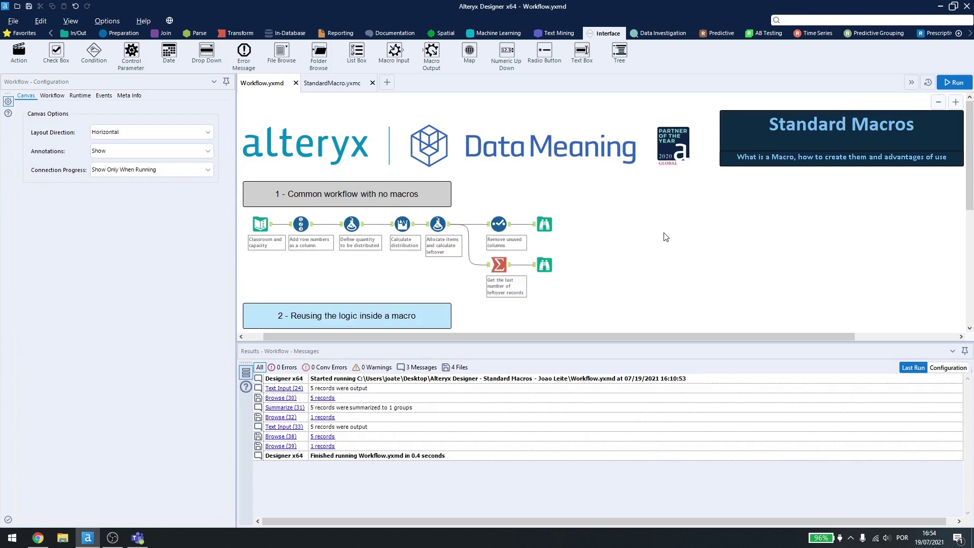
Review the user settings' canvas defaults and macro search paths without adding a path
click(107, 23)
mouse_move(189, 170)
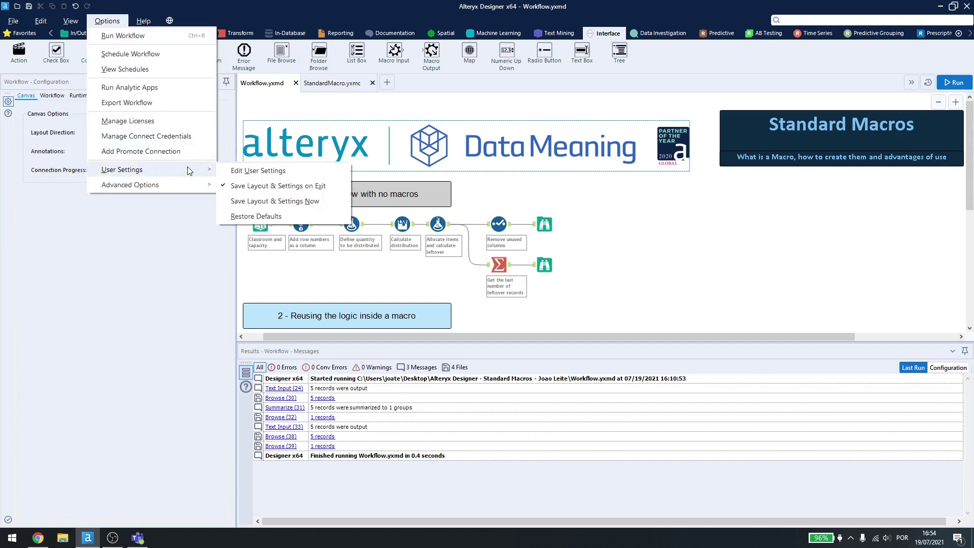
click(236, 175)
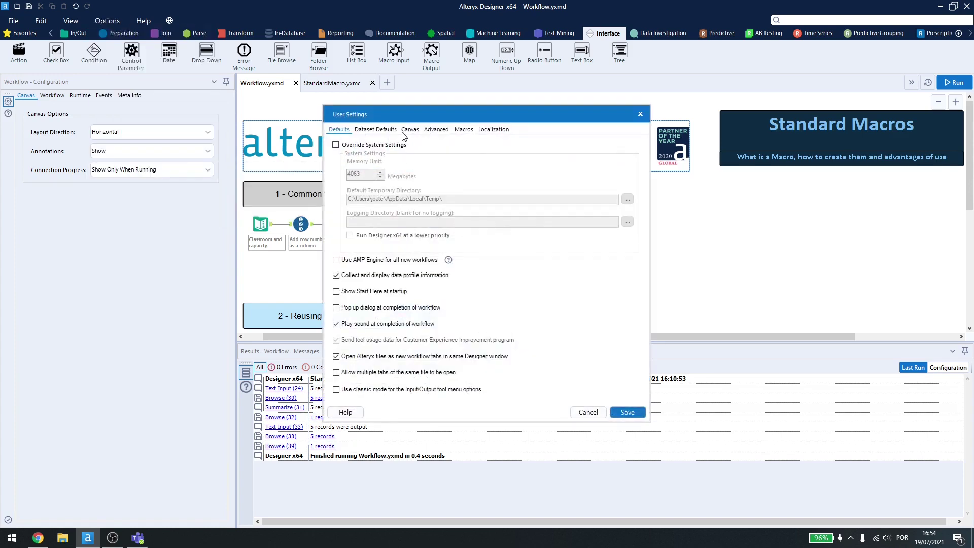
click(402, 132)
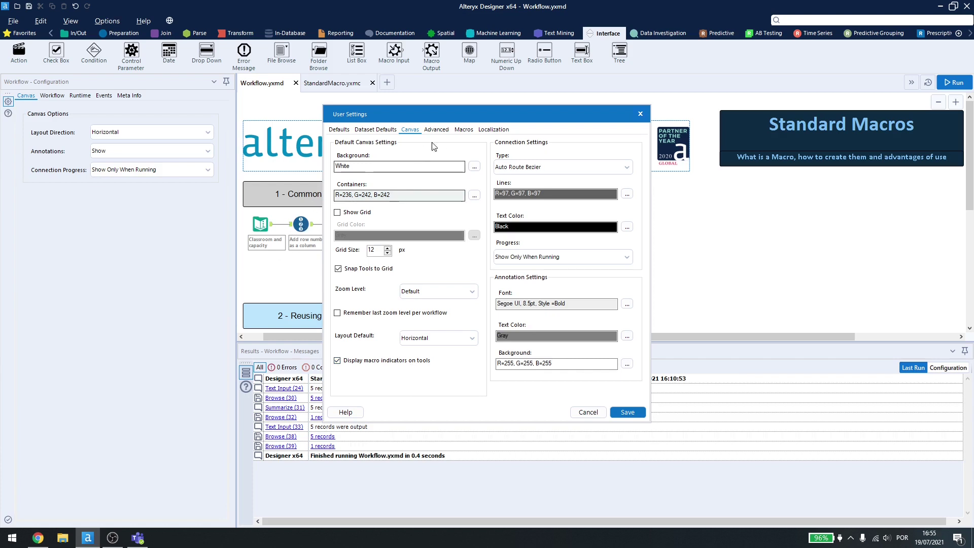
click(464, 130)
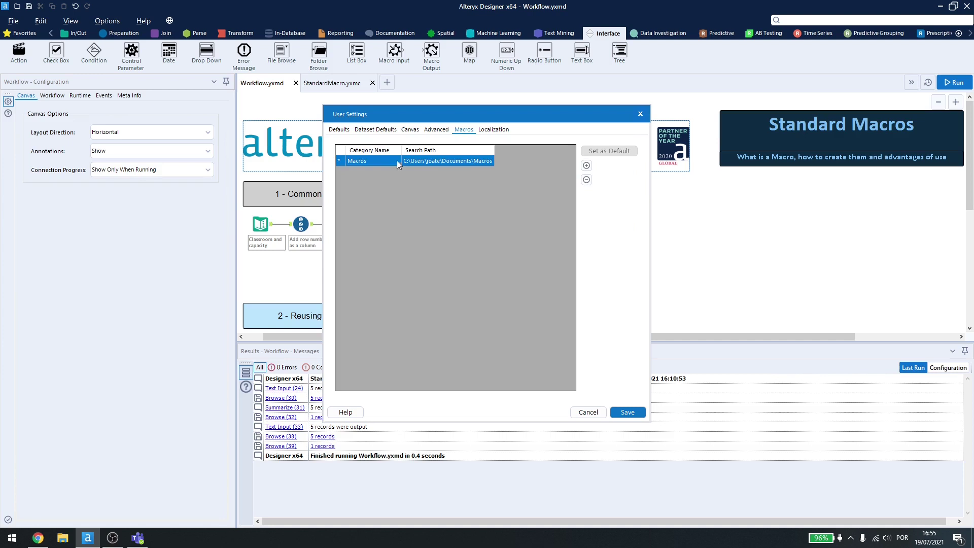
click(586, 166)
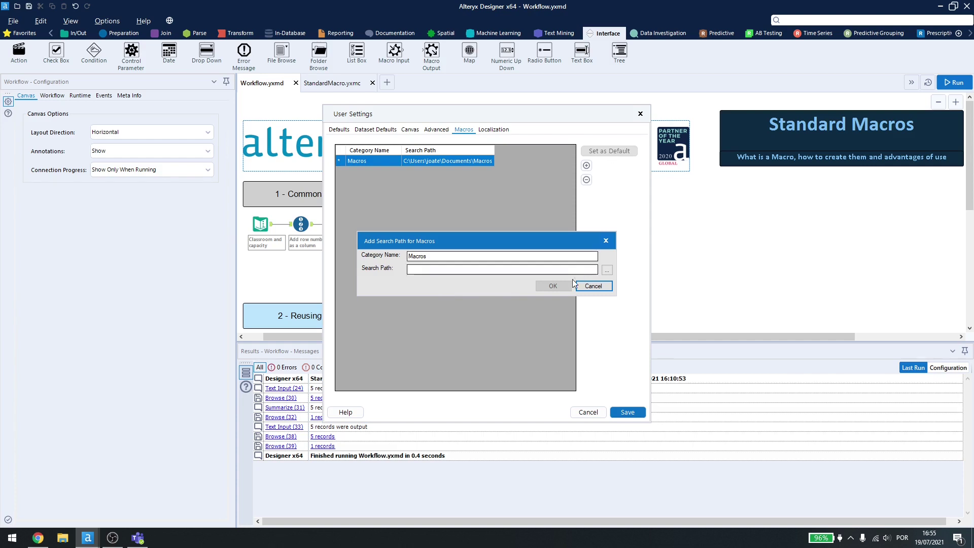
click(588, 287)
click(627, 412)
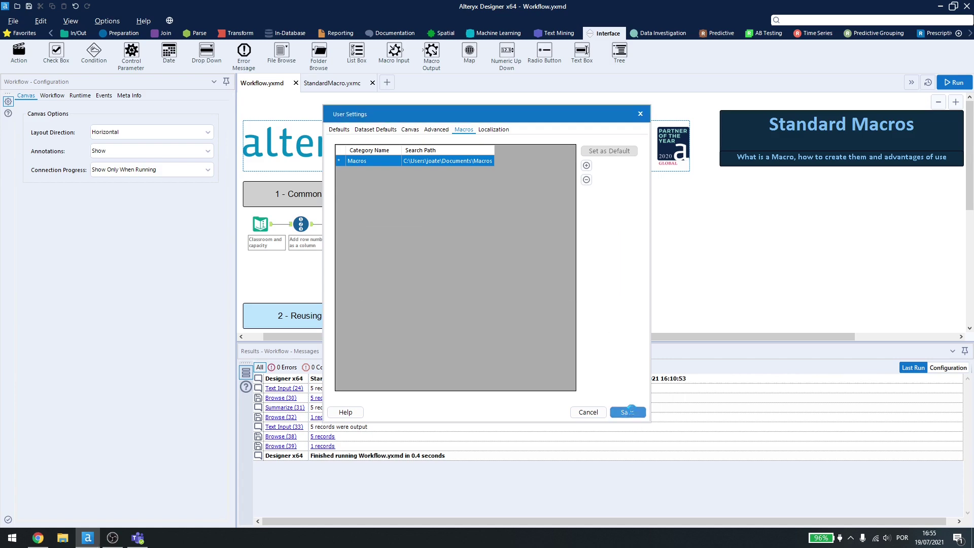
Browse the Macros tool category, then return to the favourite tools
scroll(570, 34, down, 5)
scroll(570, 33, down, 2)
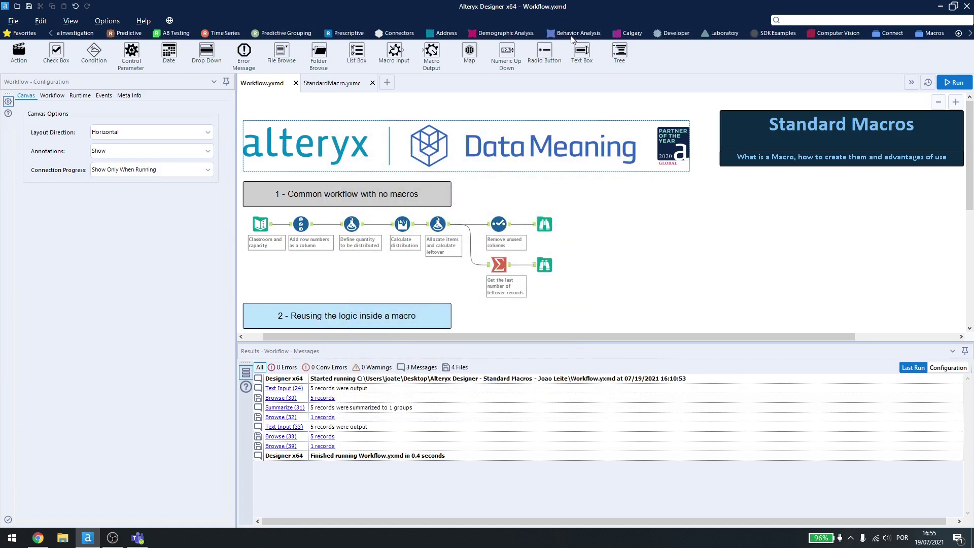
click(919, 35)
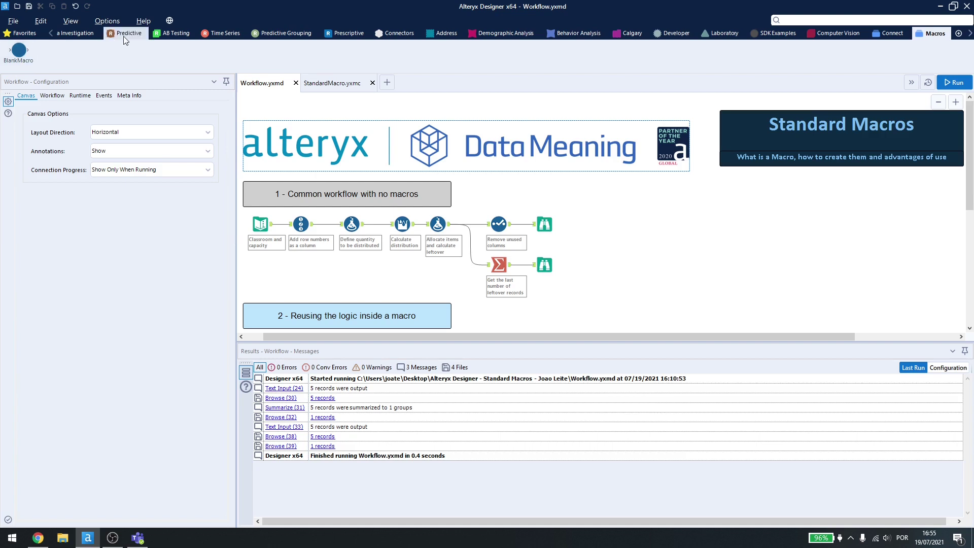
scroll(124, 35, up, 5)
click(36, 36)
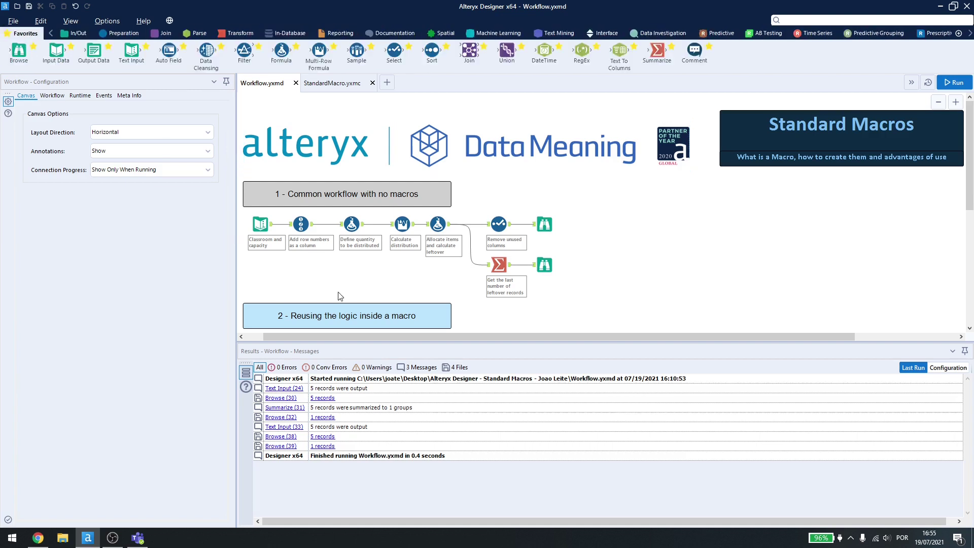
Inspect the Classroom and capacity input, quantity formula, per-classroom allocations and leftover summary
click(259, 226)
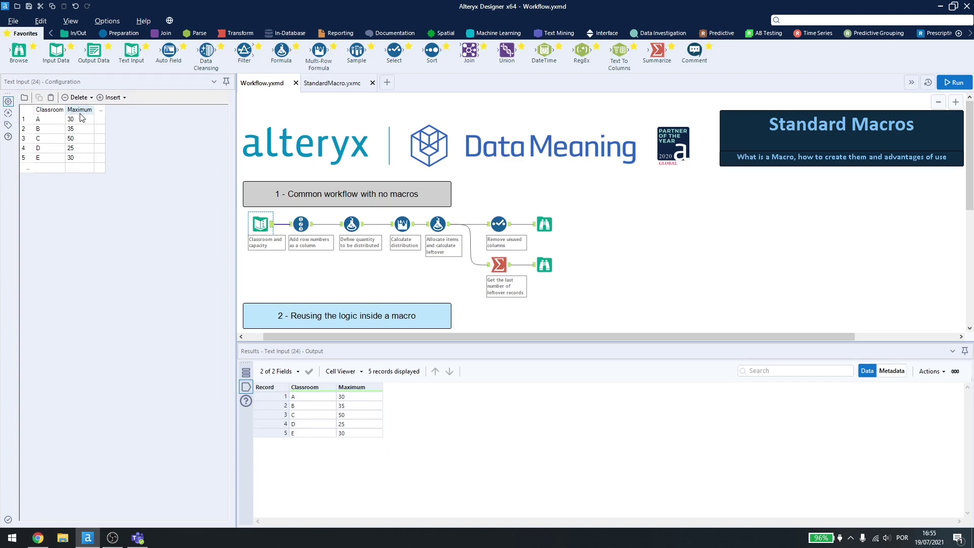
click(352, 224)
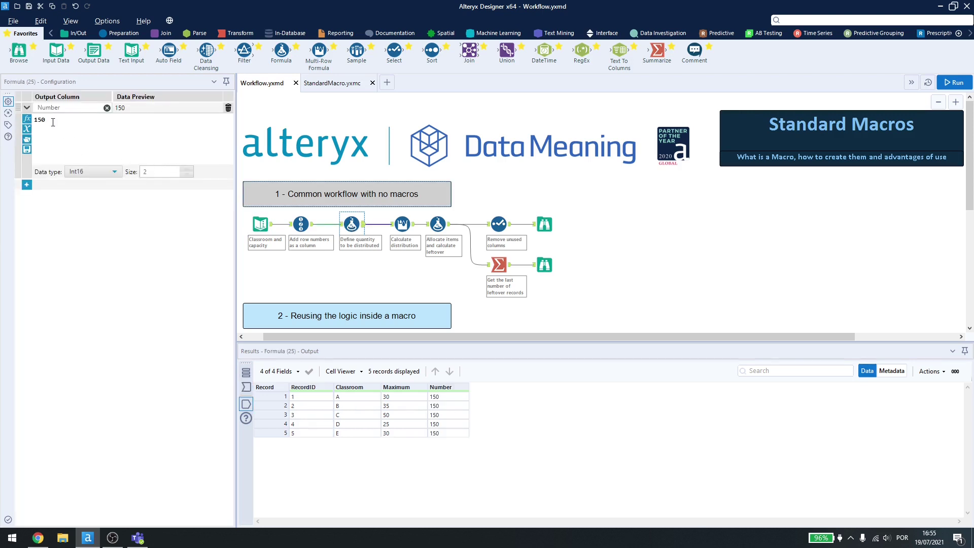
click(260, 224)
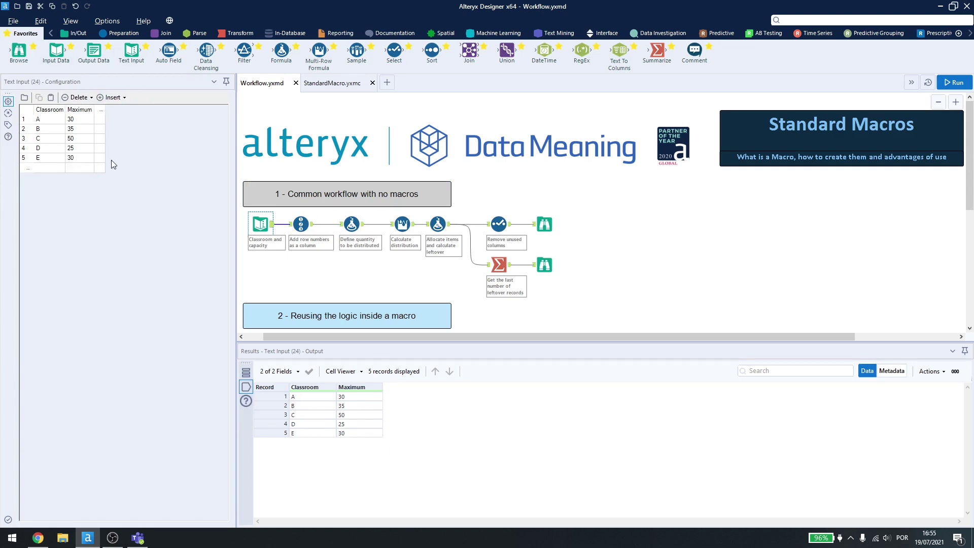
click(545, 225)
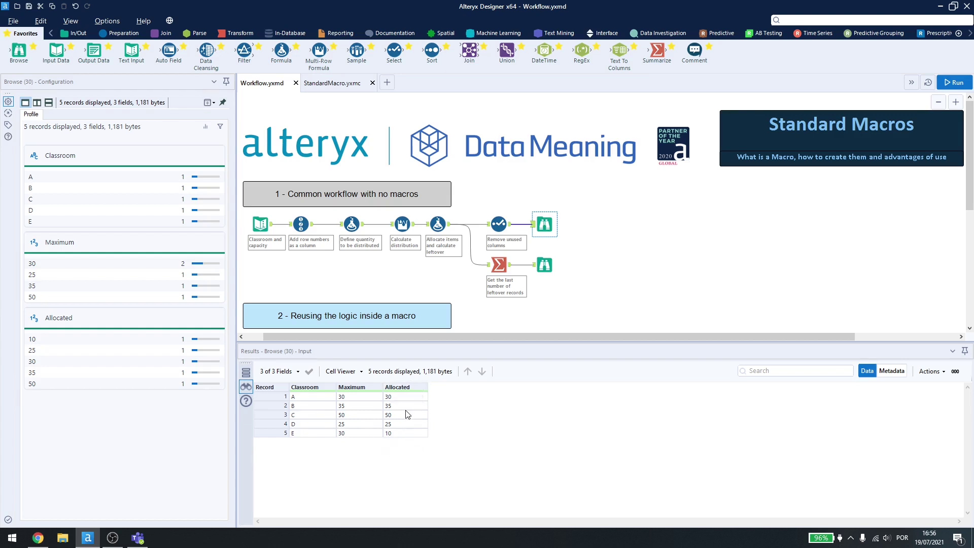
click(399, 433)
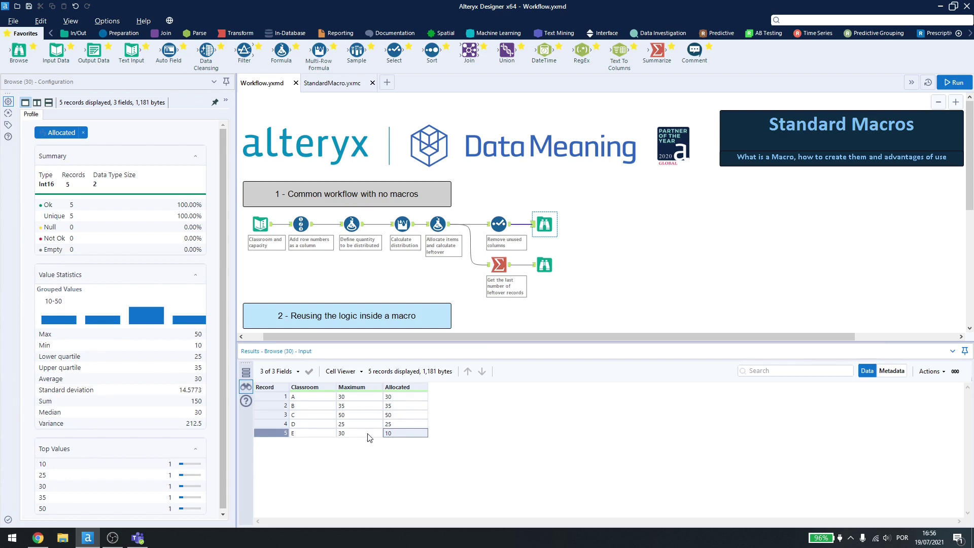
click(496, 264)
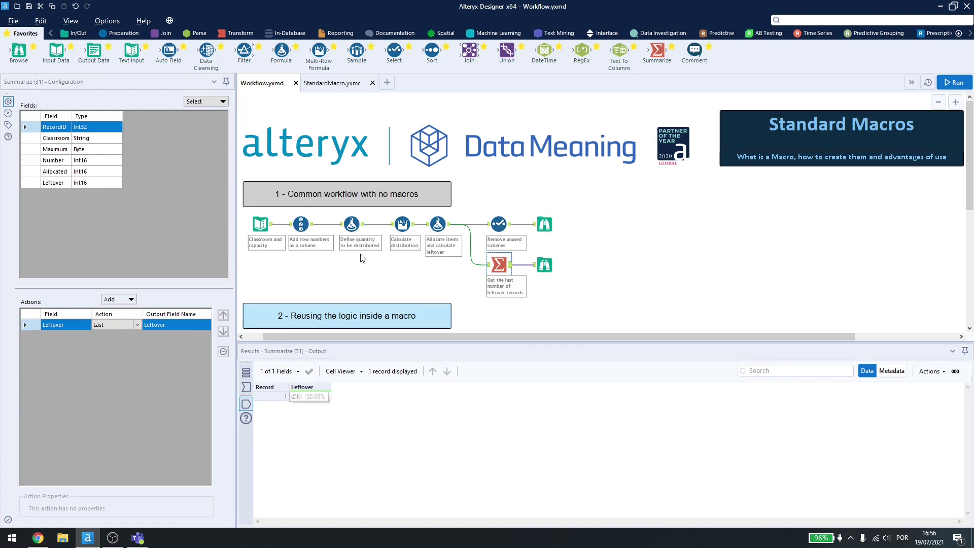
Change the distributed quantity from 150 to 200, rerun, and confirm Leftover is -30
click(352, 224)
click(42, 121)
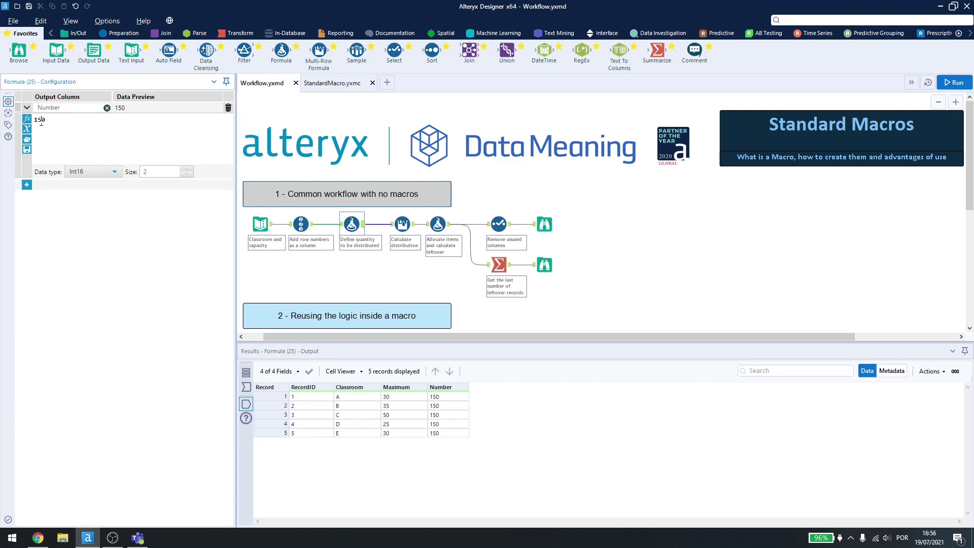
key(BackSpace)
key(BackSpace)
click(954, 82)
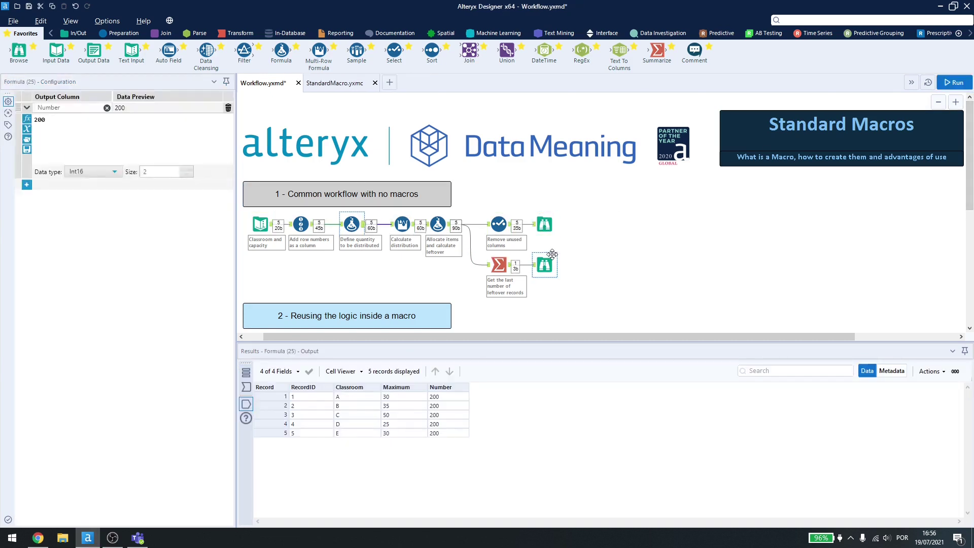
click(551, 256)
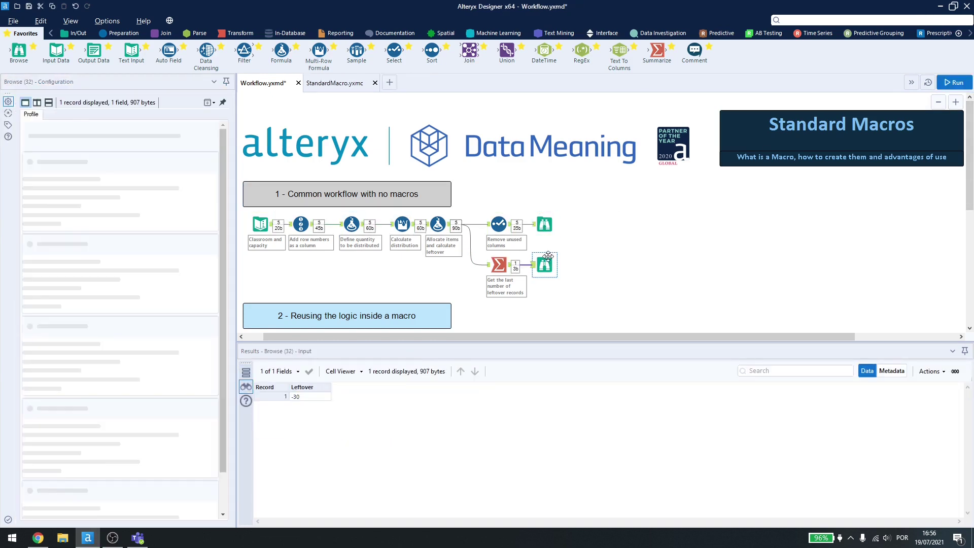
click(540, 228)
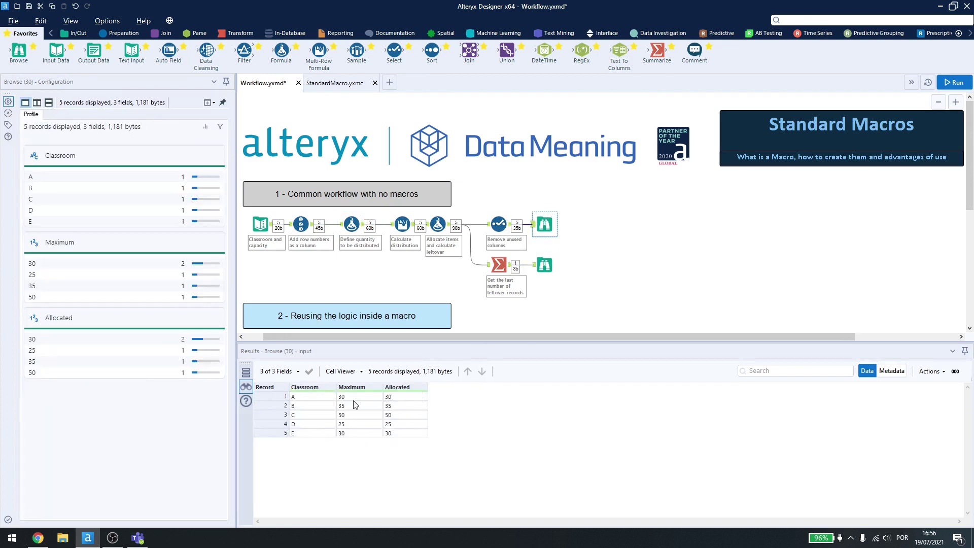
Inspect section 2's Meeting room and StandardMacro tools, select the nine section 1 tools, and start a new workflow
scroll(370, 274, down, 3)
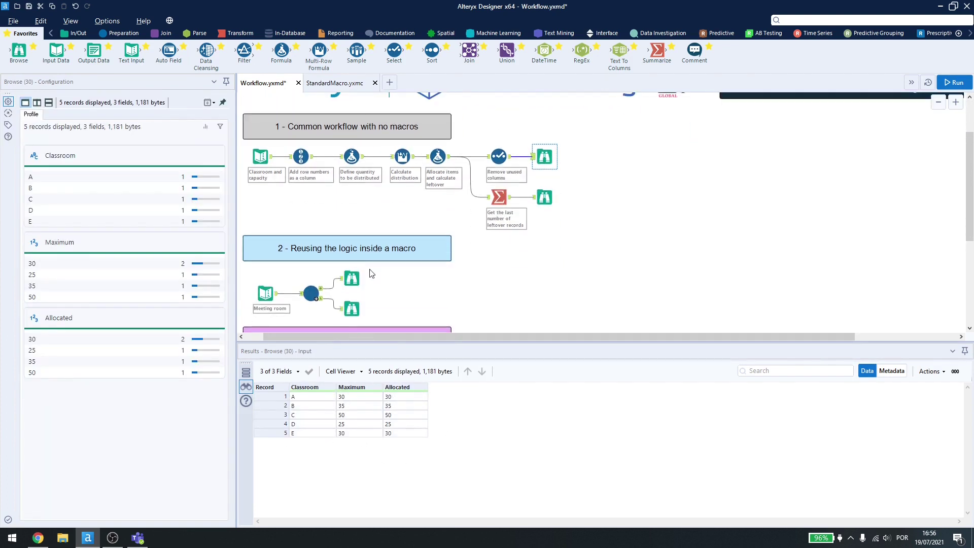
click(264, 285)
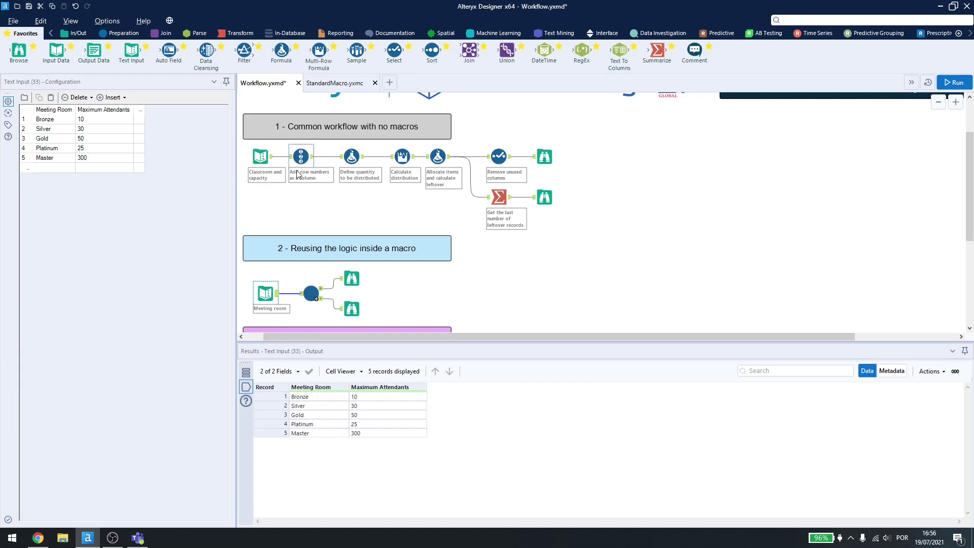
drag(244, 143, 599, 220)
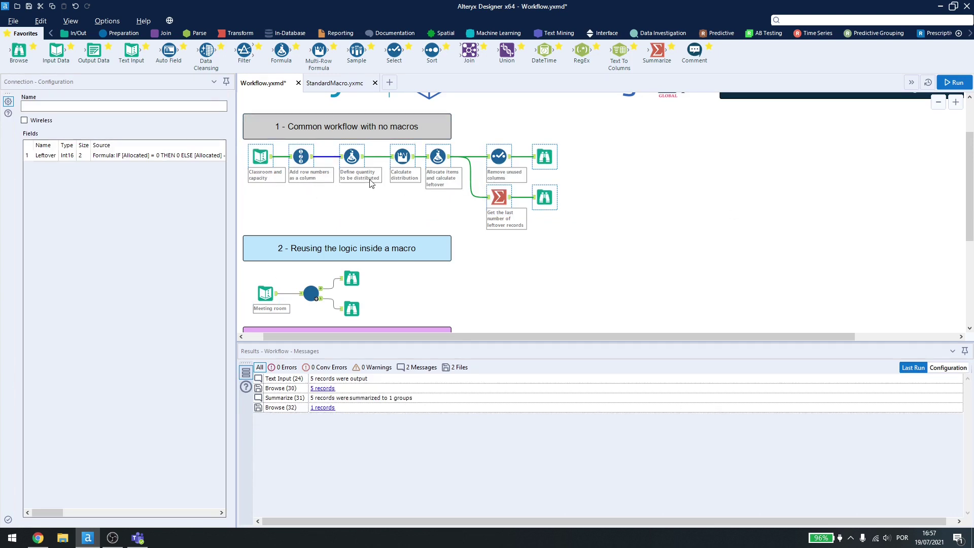
click(310, 293)
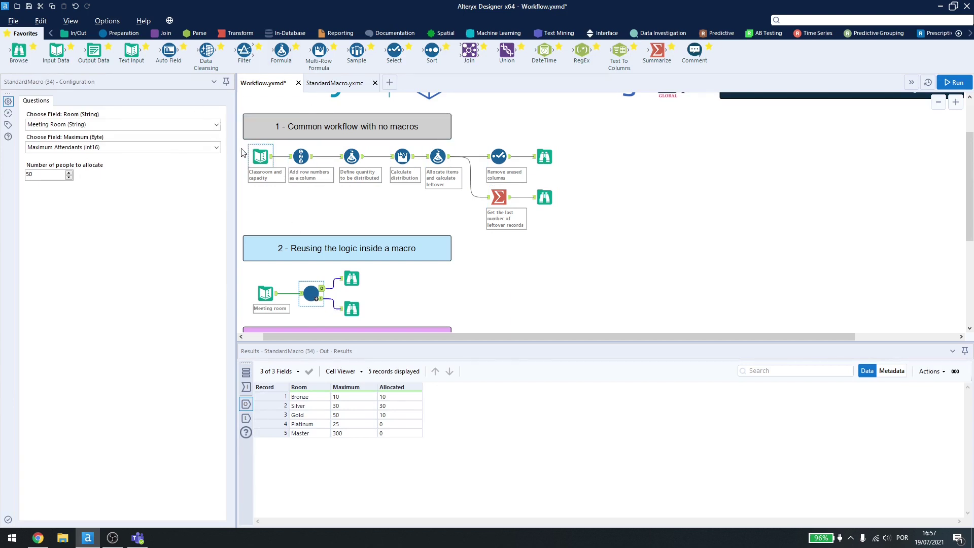
drag(242, 152, 556, 215)
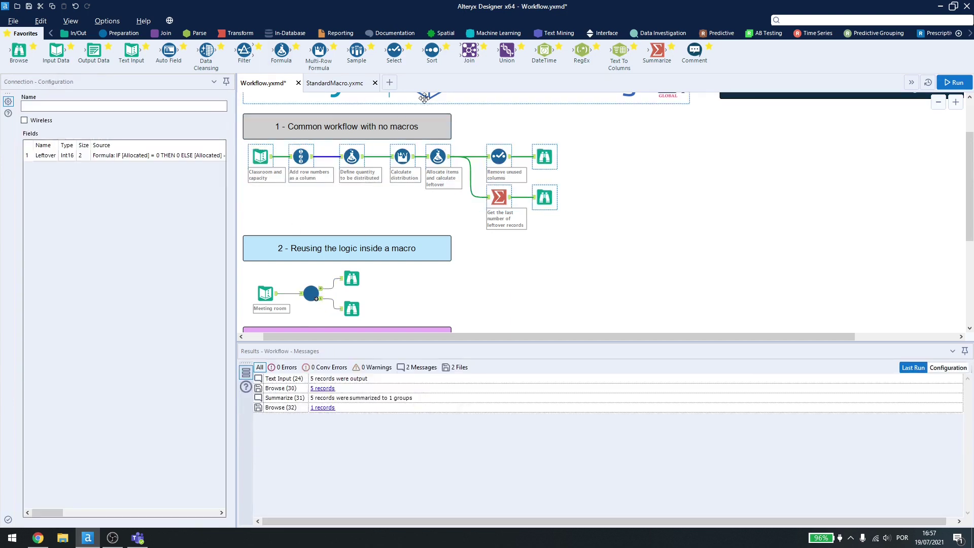
click(389, 82)
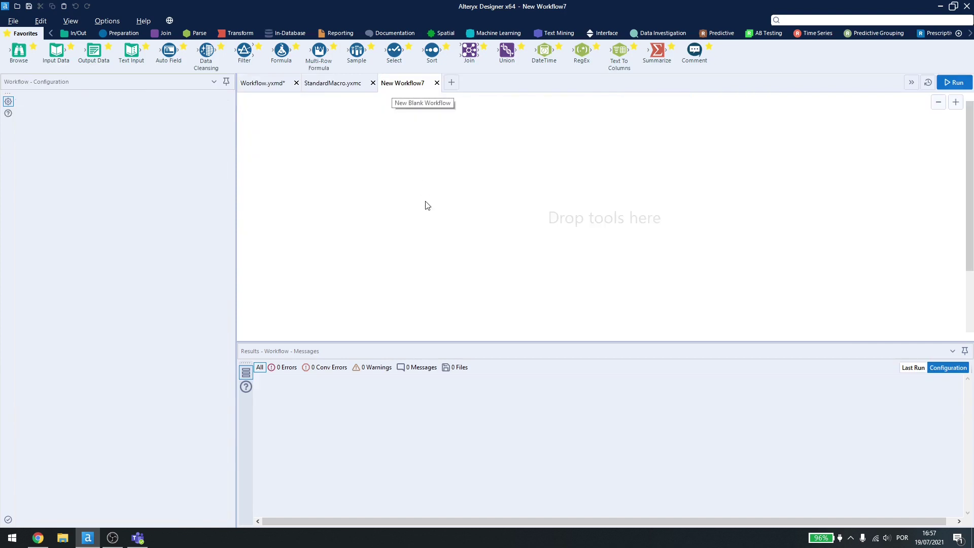
Paste the nine copied tools into New Workflow7 and shift them left
key(ctrl+v)
drag(479, 222, 370, 222)
click(376, 181)
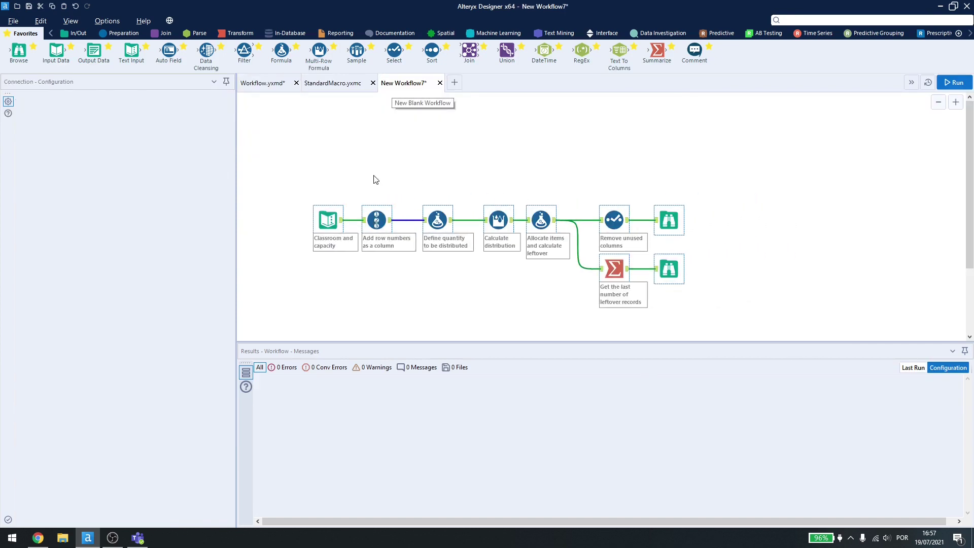
Convert the Classroom and capacity input to a Macro Input and both Browses to Macro Outputs
right_click(328, 220)
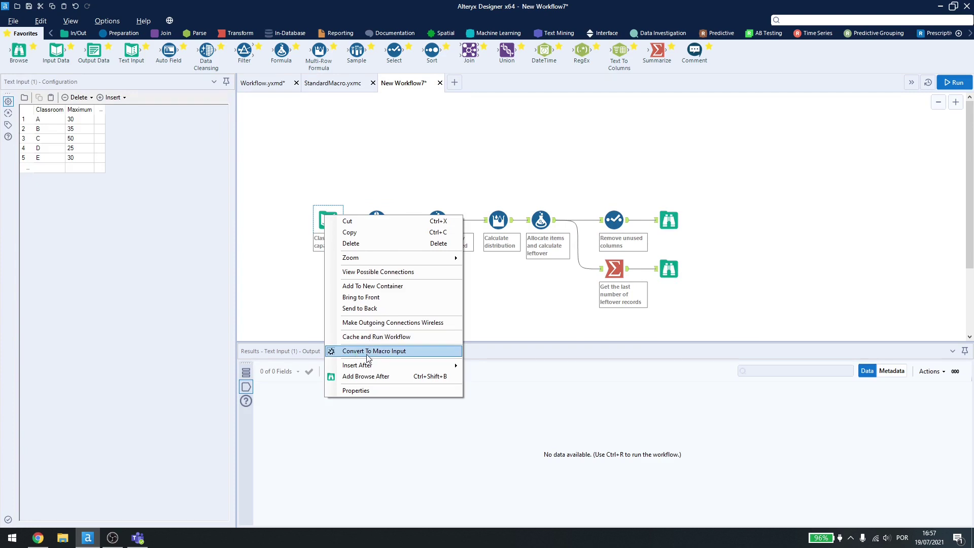
click(367, 354)
right_click(667, 223)
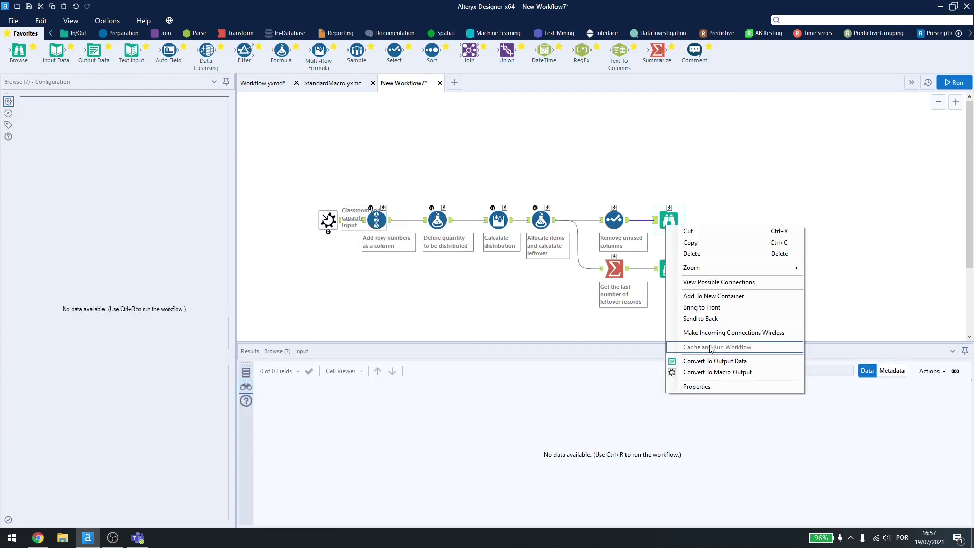
click(715, 372)
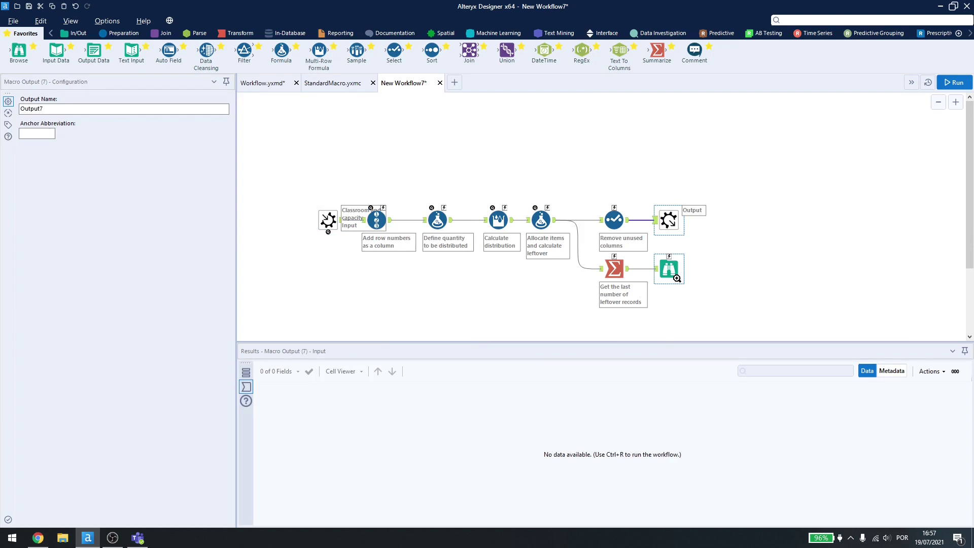
right_click(675, 274)
click(719, 423)
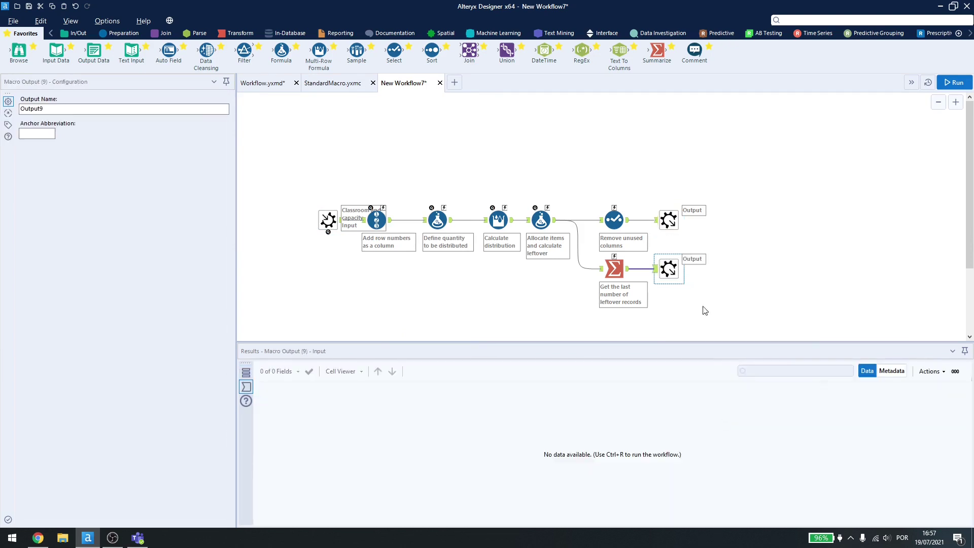
click(670, 223)
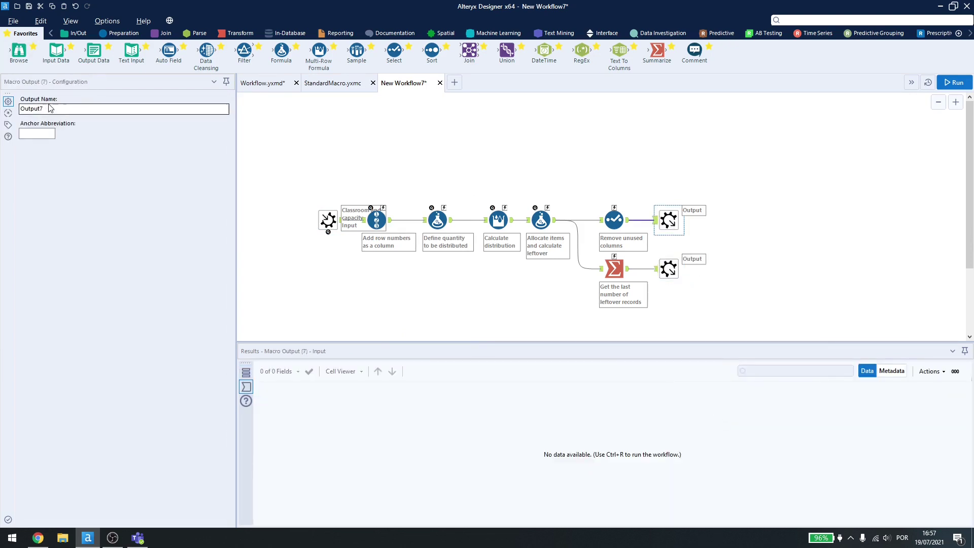
Rename the upper macro output Results and the lower one Leftovers, each with an anchor letter
double_click(31, 109)
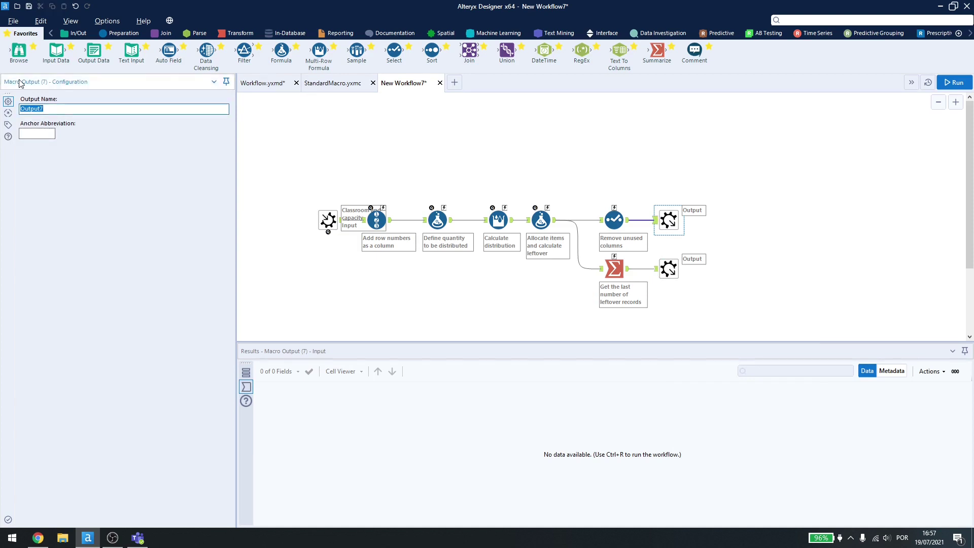
text(Results)
click(37, 134)
click(668, 269)
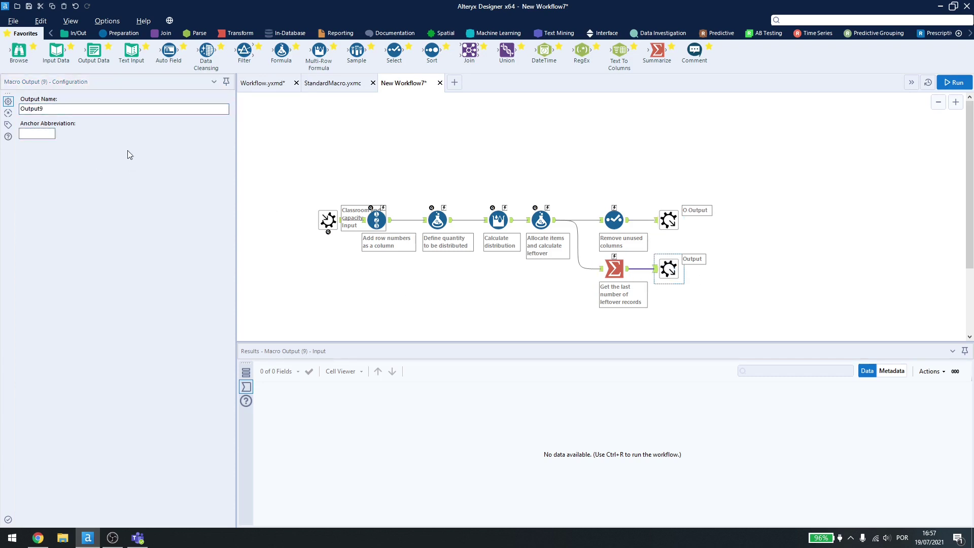
text(Leftovers)
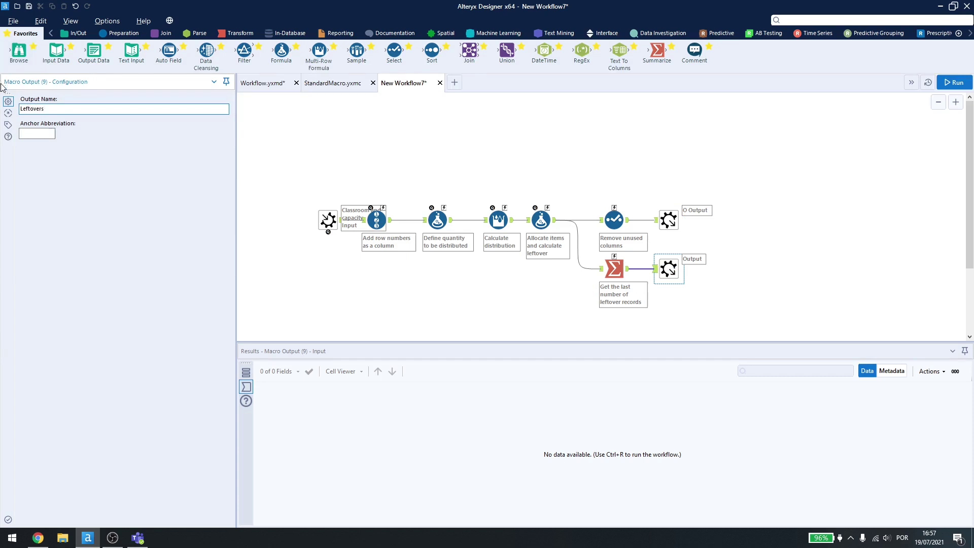
click(38, 133)
Rename the macro input Data Input
click(327, 221)
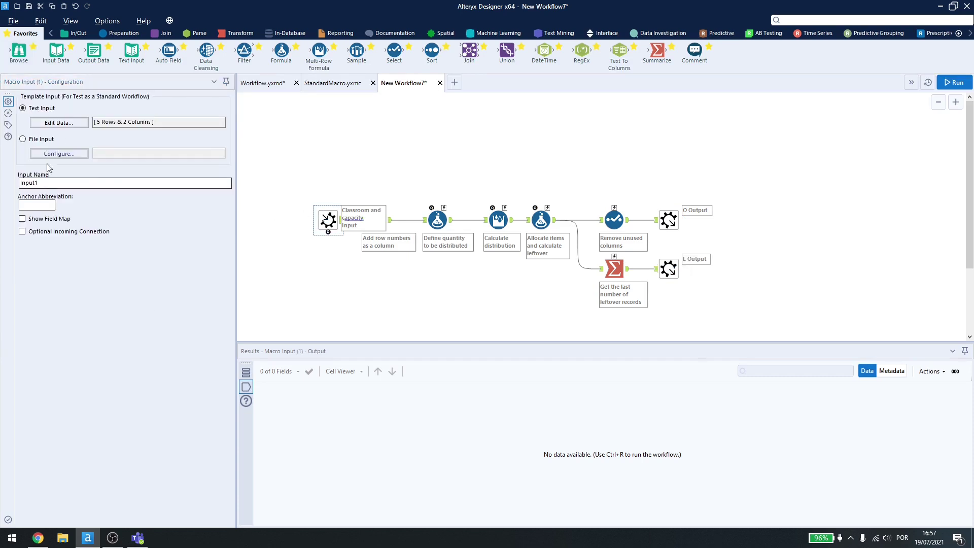
double_click(43, 184)
text(Data)
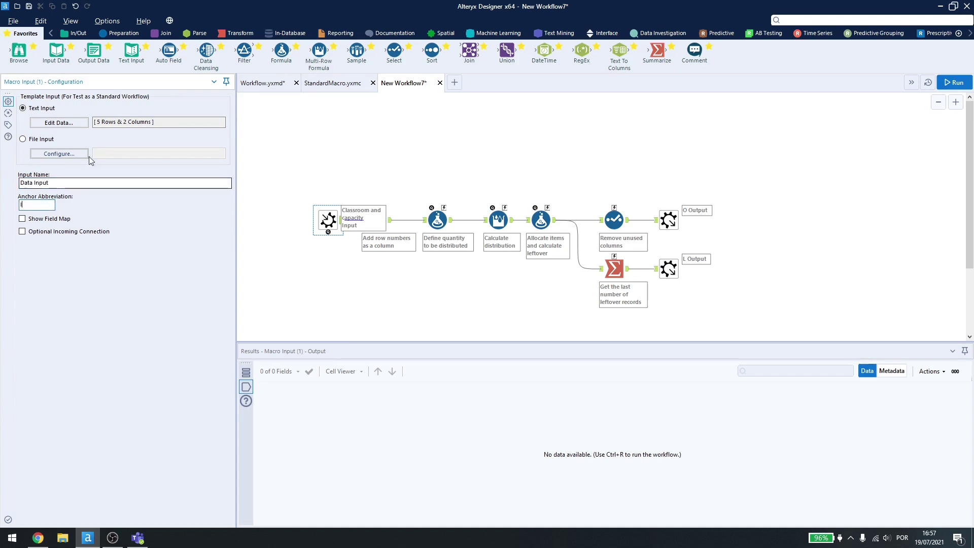
Compare the macro input's template data with the main workflow's Meeting room input
click(55, 124)
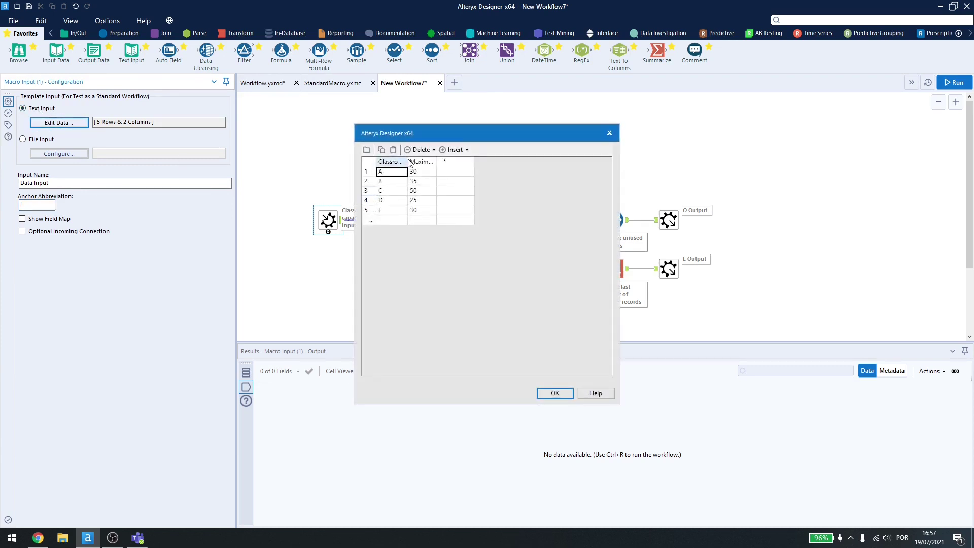
drag(409, 162, 476, 162)
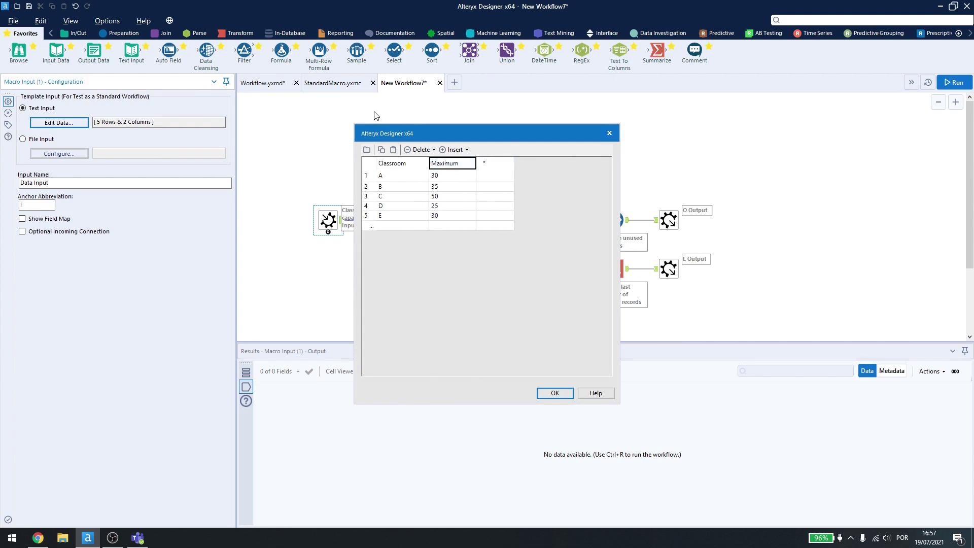
click(609, 133)
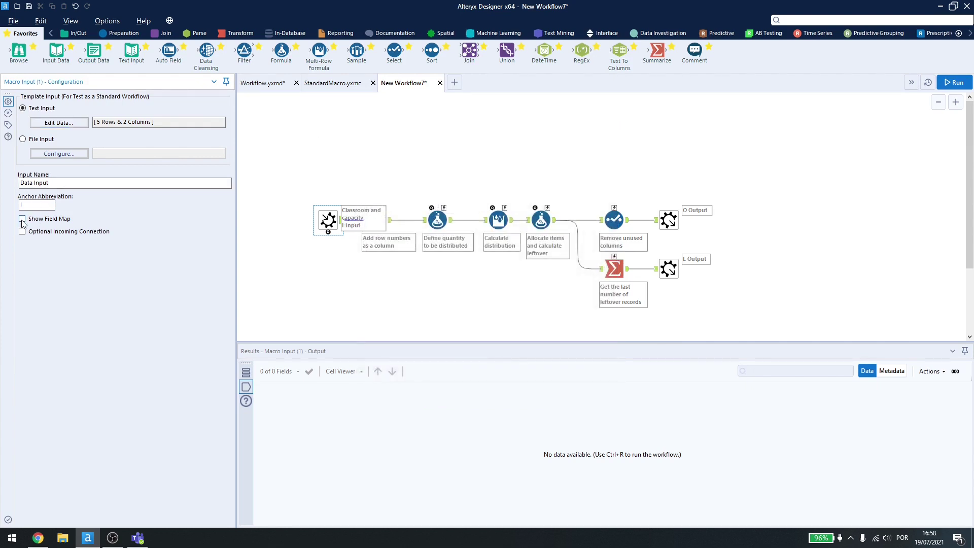
click(262, 83)
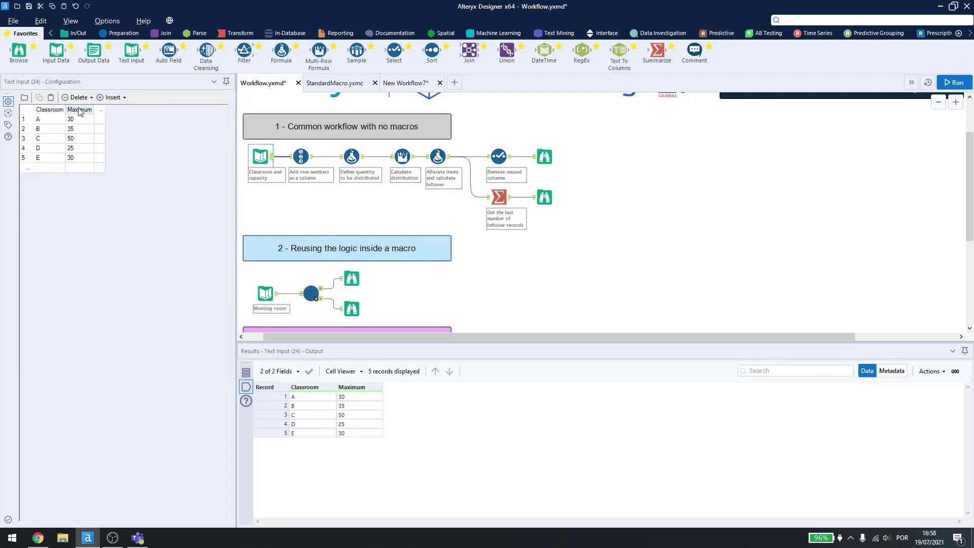
click(265, 293)
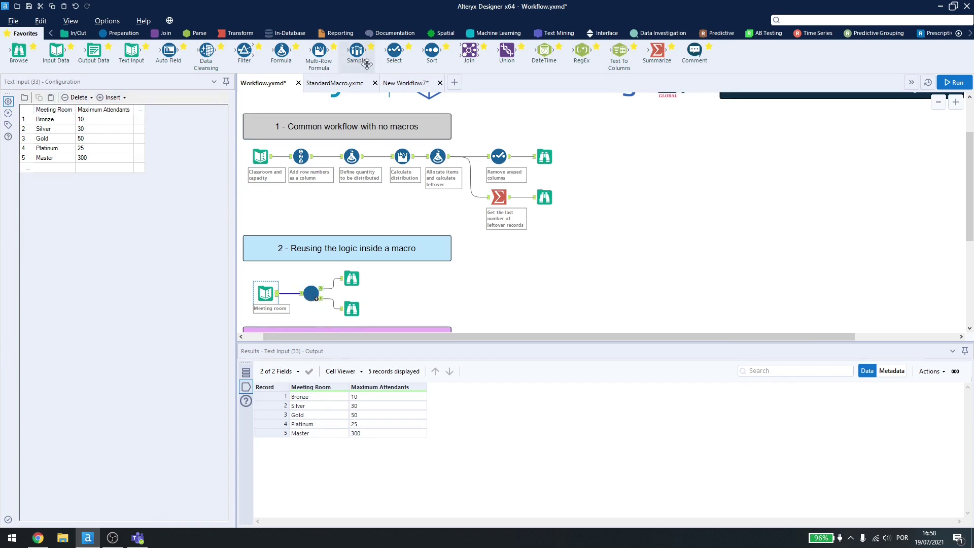
click(405, 84)
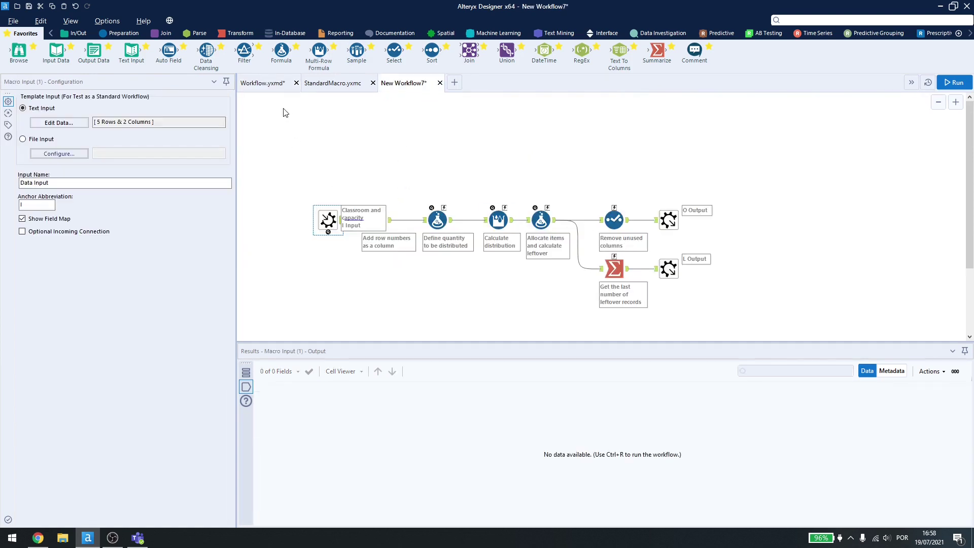
Move every tool in the macro workflow lower on the canvas
drag(755, 305, 330, 186)
drag(327, 219, 321, 244)
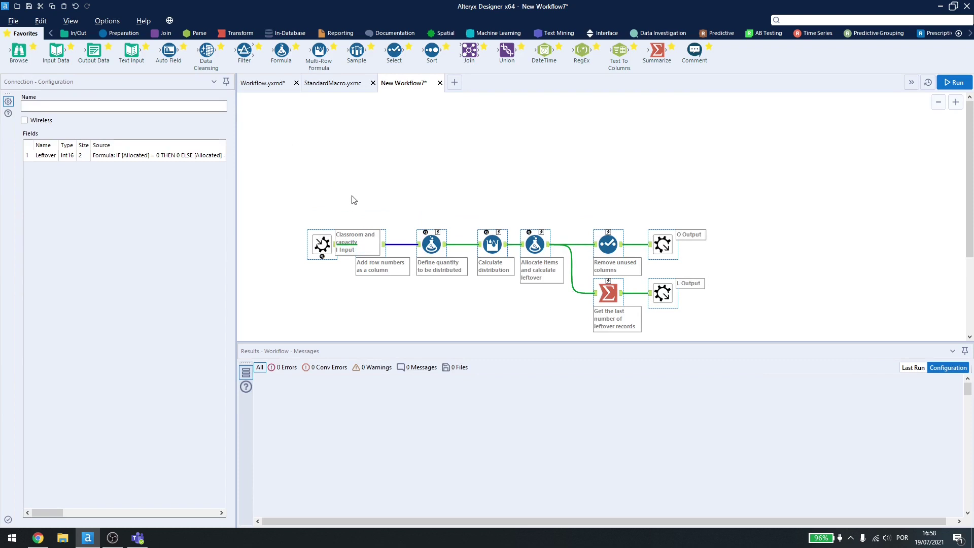
click(334, 180)
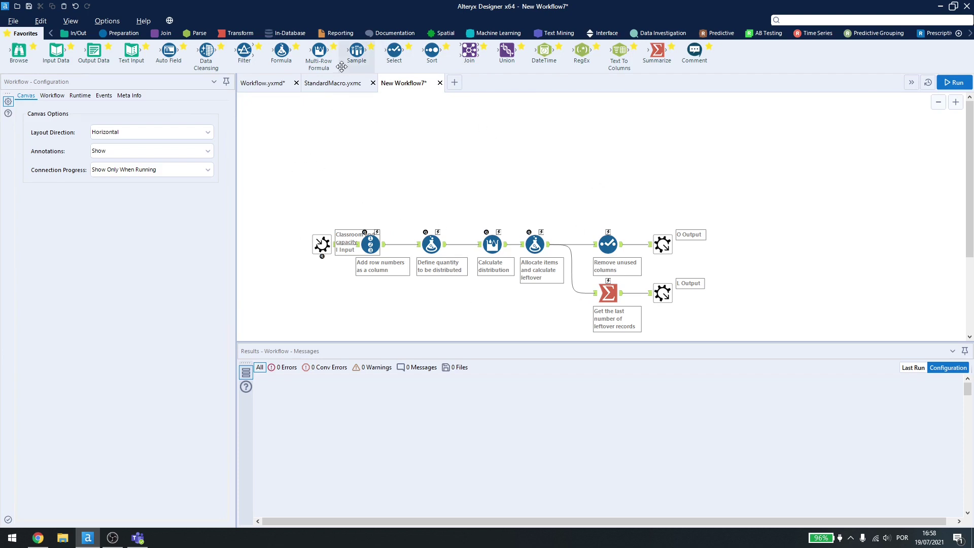
Add a Numeric Up Down tool whose Update Value action replaces the Define quantity formula's 200
click(607, 34)
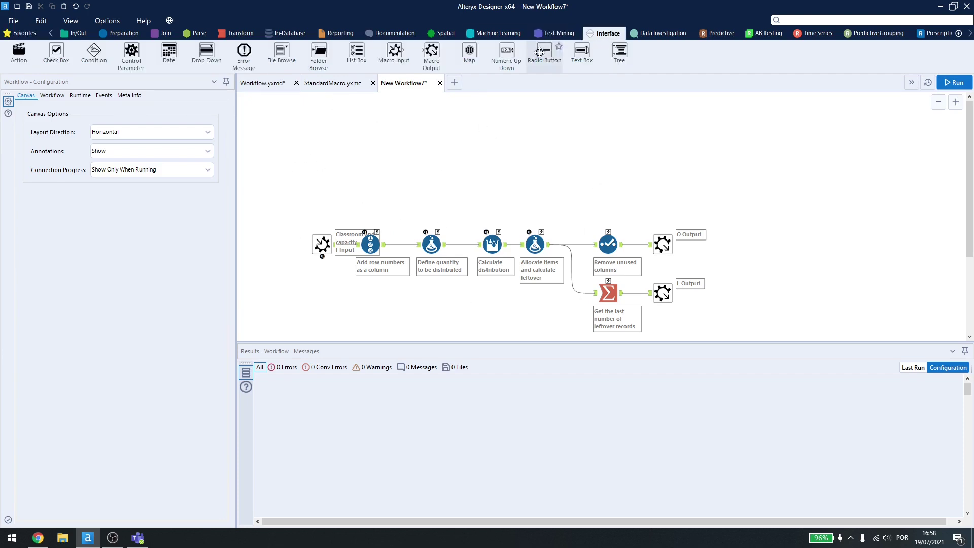
drag(506, 52, 436, 249)
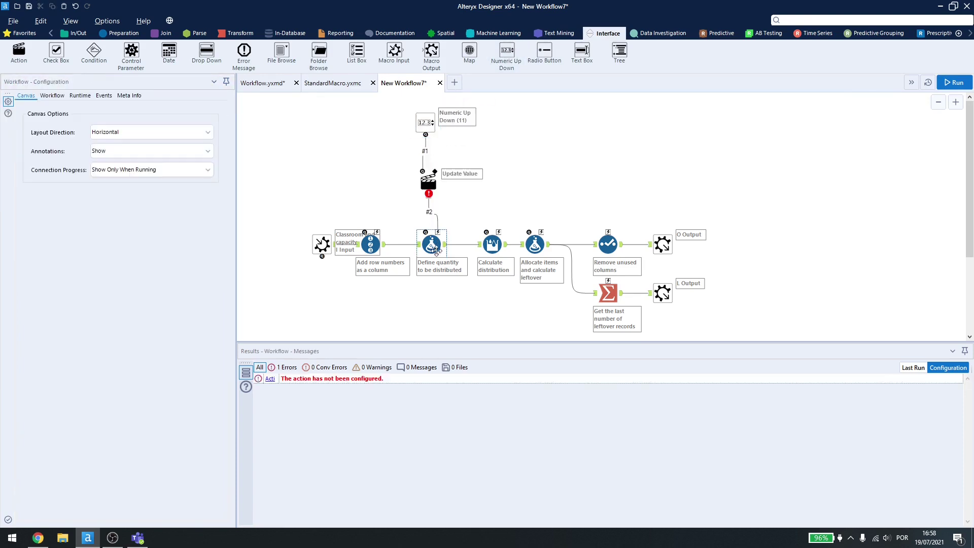
click(431, 246)
click(66, 135)
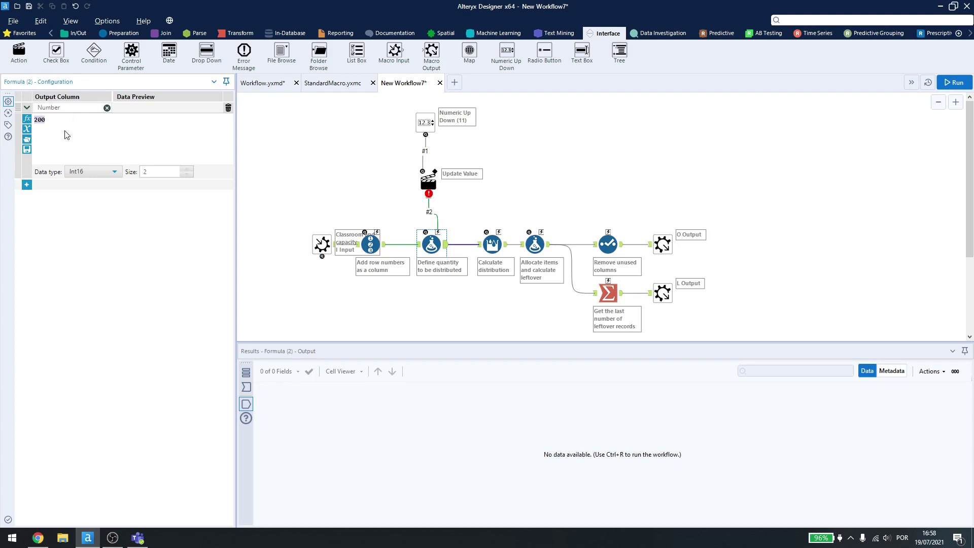
click(427, 182)
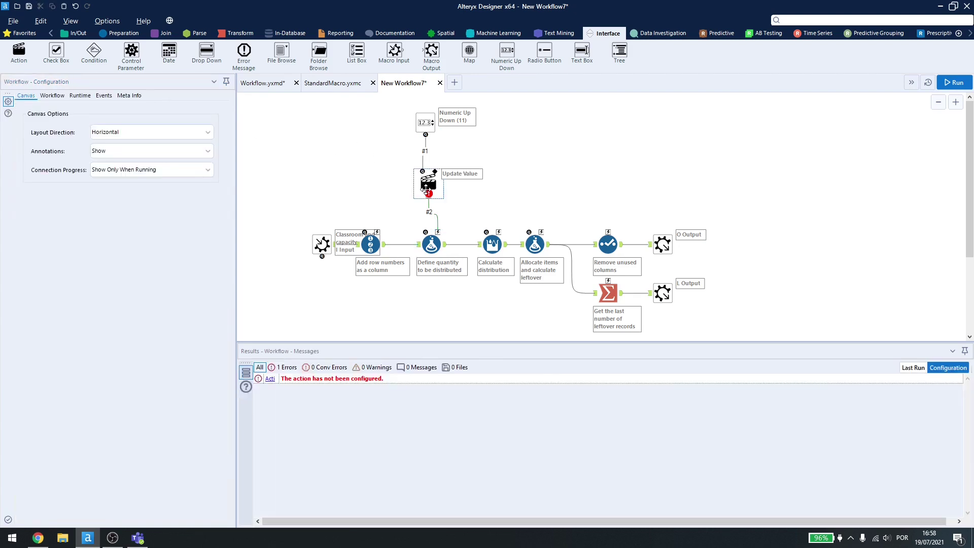
click(38, 134)
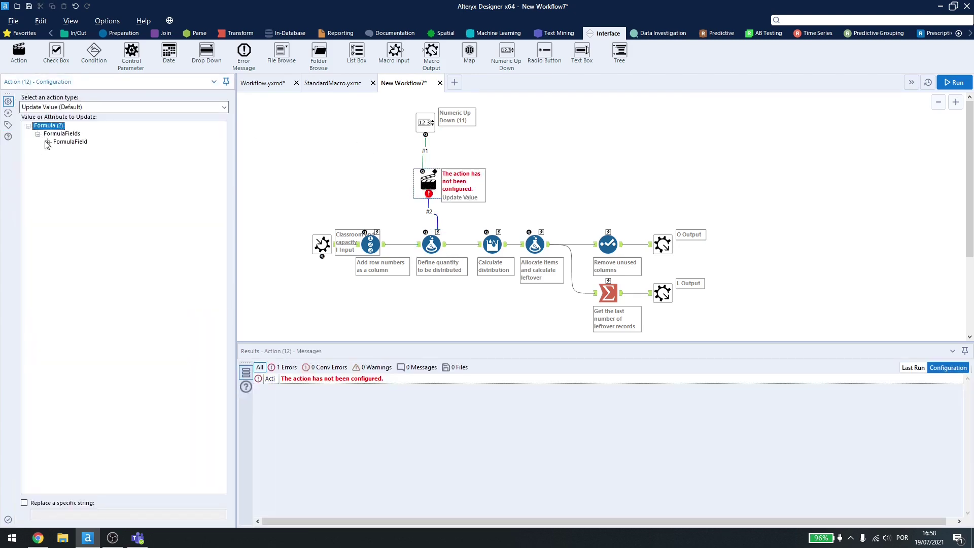
click(48, 142)
click(109, 150)
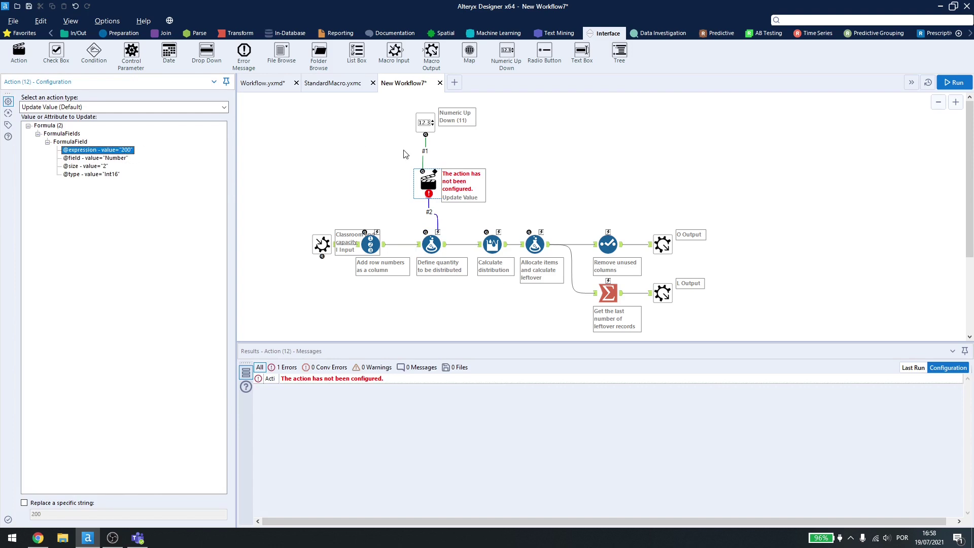
Set the numeric question's text to 'Enter the number of people'
click(425, 122)
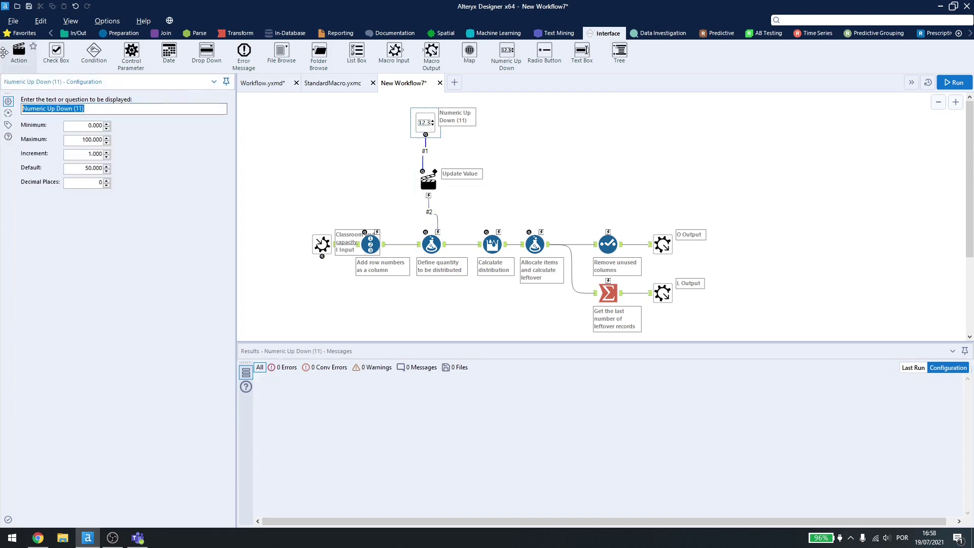
text(Enter the number of people)
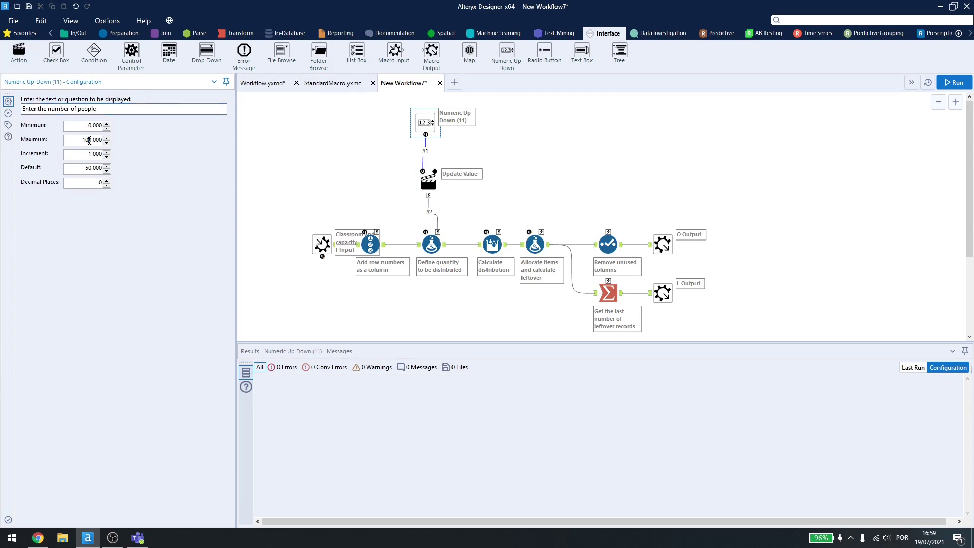
click(264, 152)
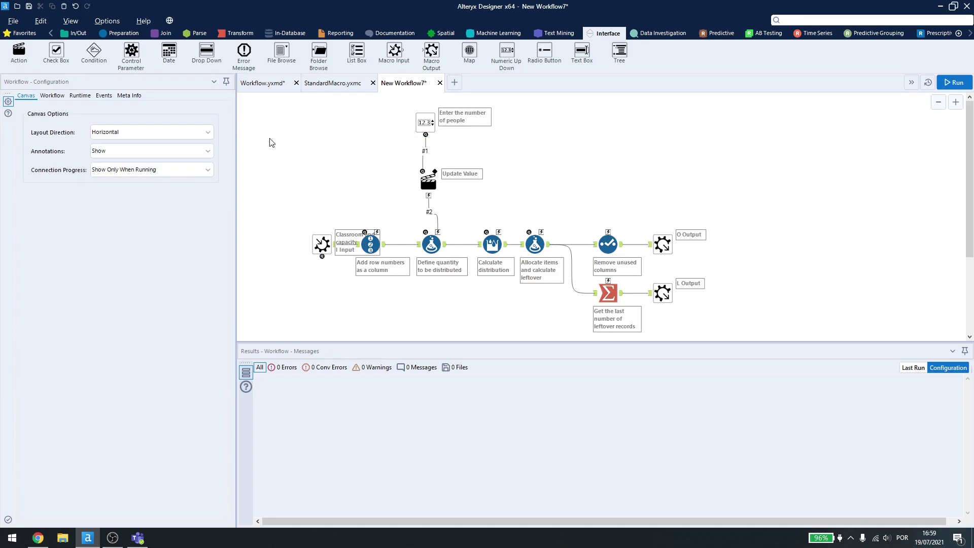
Save the macro as TestMacro
key(ctrl+s)
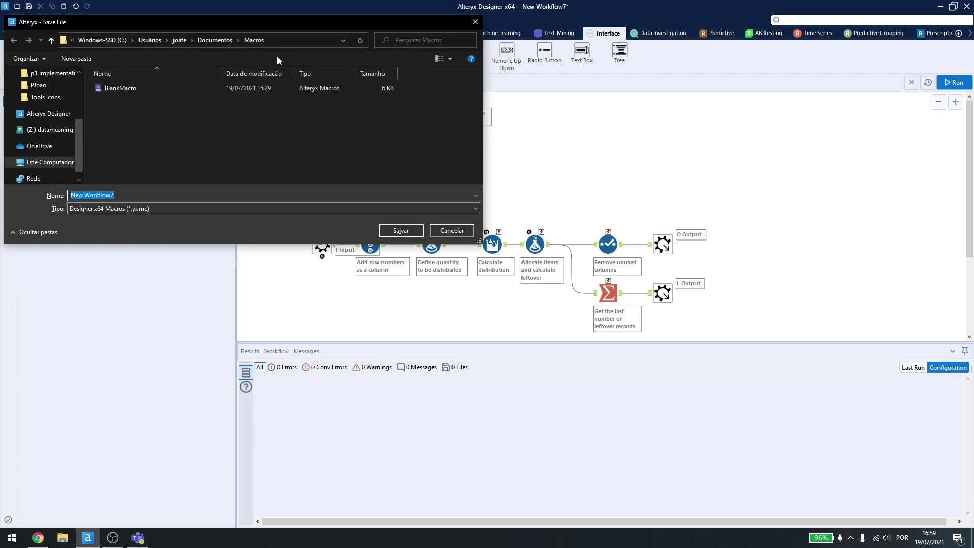
text(TestMacro)
key(Return)
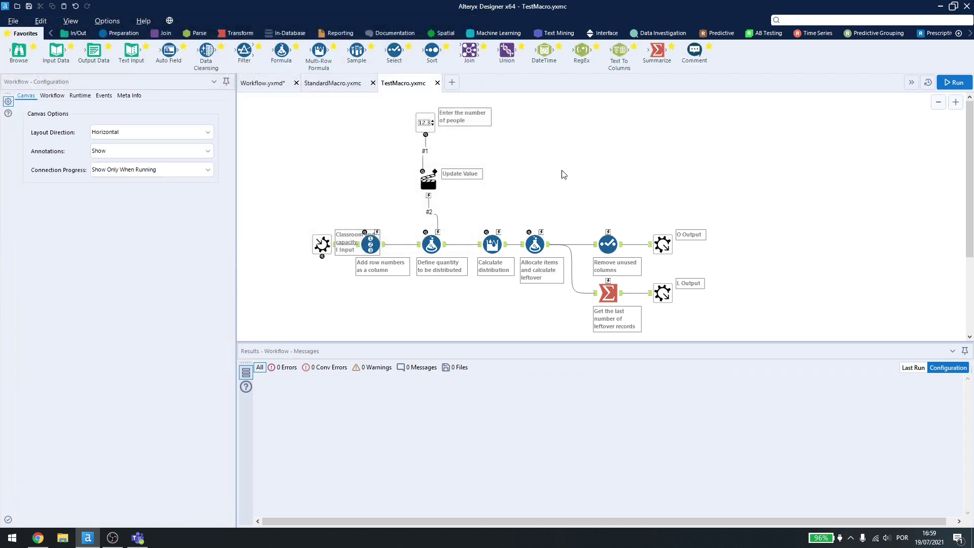
Delete the old StandardMacro tool from section 2 of Workflow.yxmd
click(263, 82)
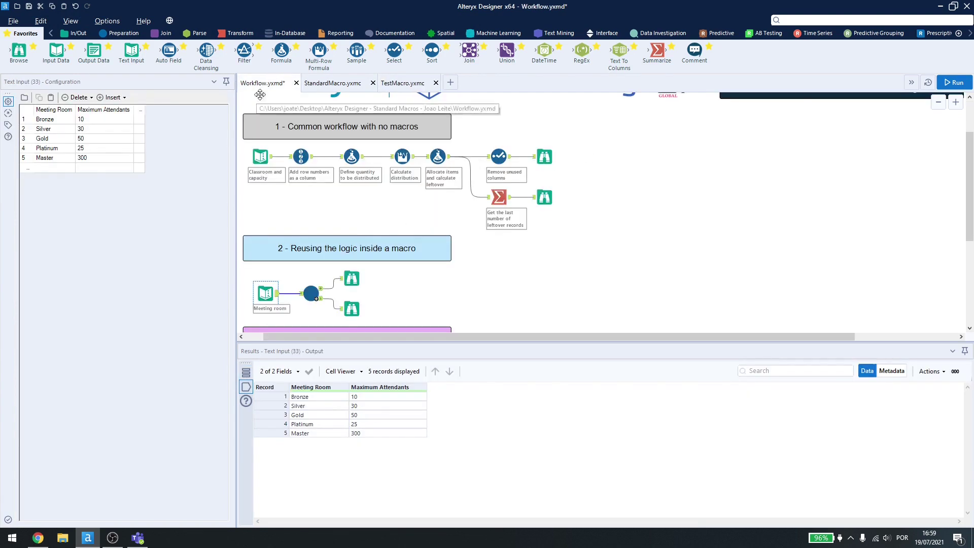
scroll(308, 255, down, 2)
click(308, 255)
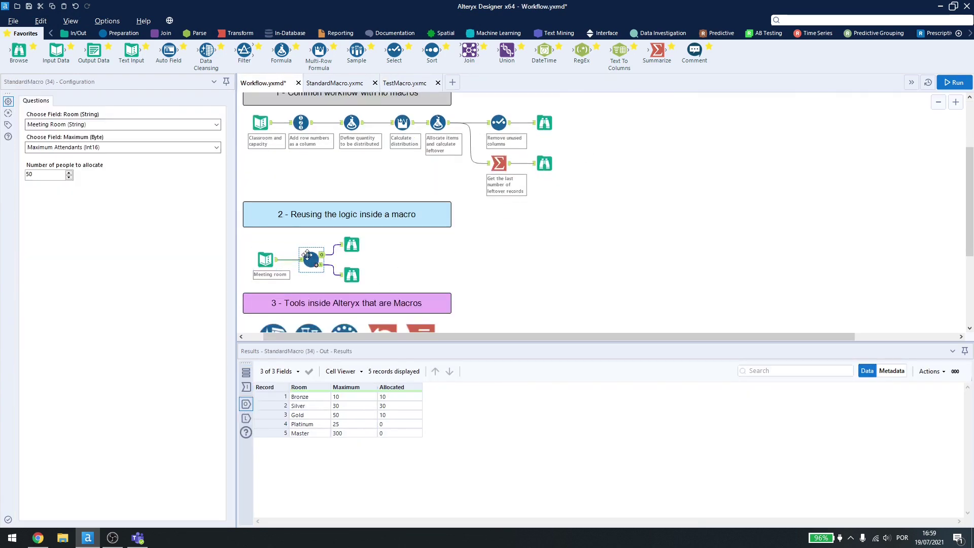
key(Delete)
Dismiss the insert-tool menu beside the Meeting room input without adding anything
right_click(302, 247)
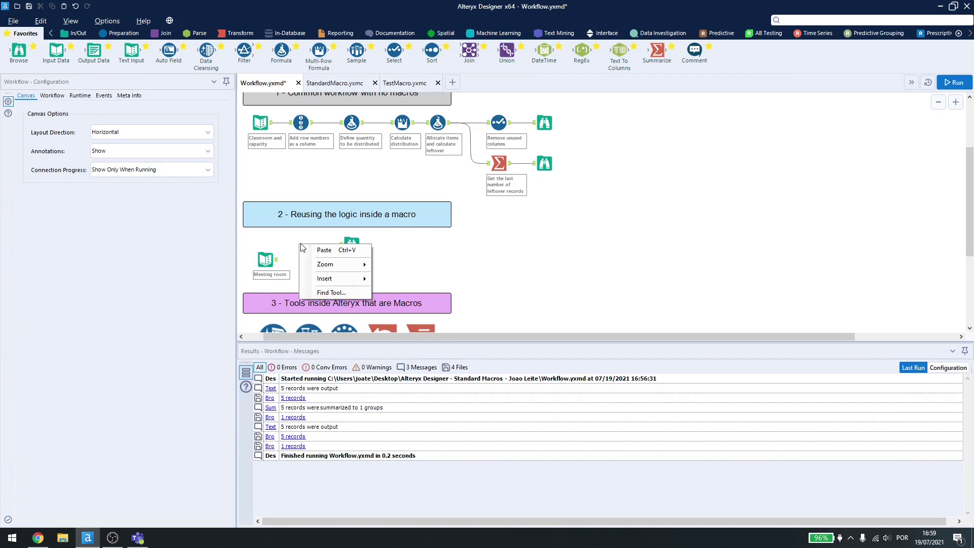
mouse_move(325, 279)
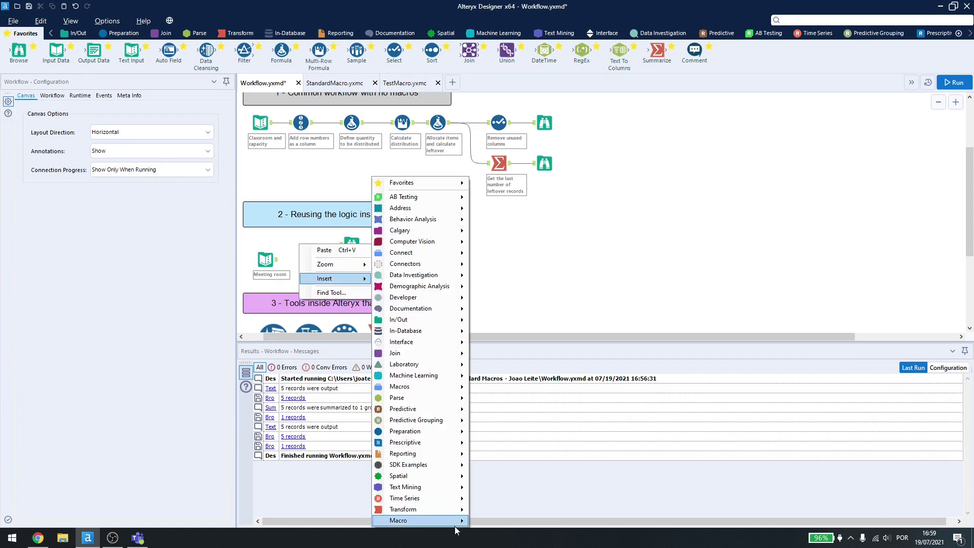
mouse_move(454, 523)
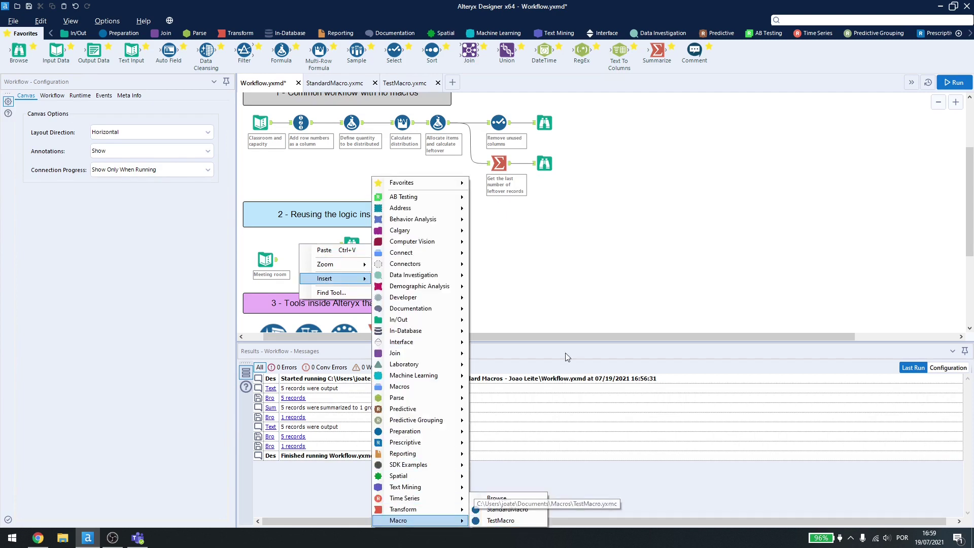
click(595, 161)
scroll(872, 31, down, 5)
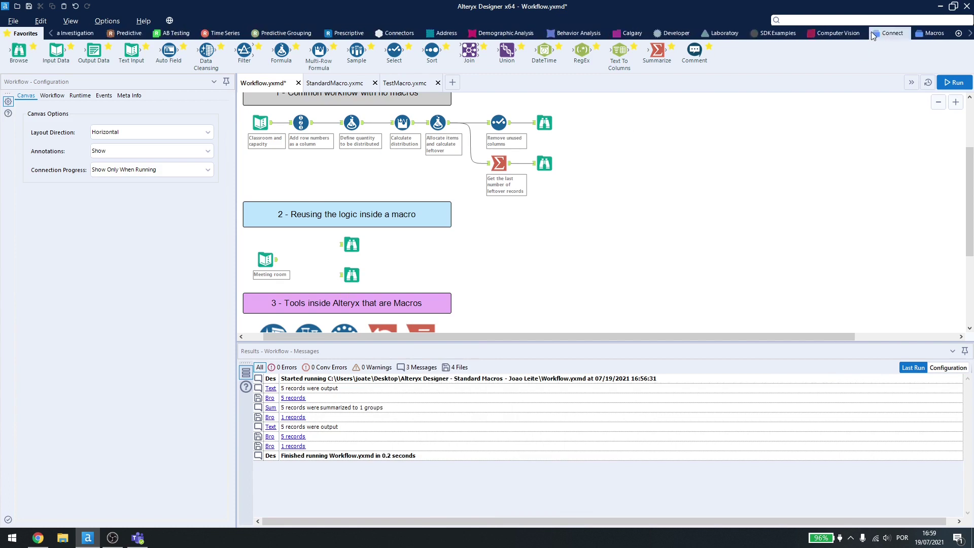
Drop TestMacro after Meeting room, mapping Classroom to Meeting Room and Maximum to Maximum Attendants
click(921, 31)
drag(56, 49, 323, 274)
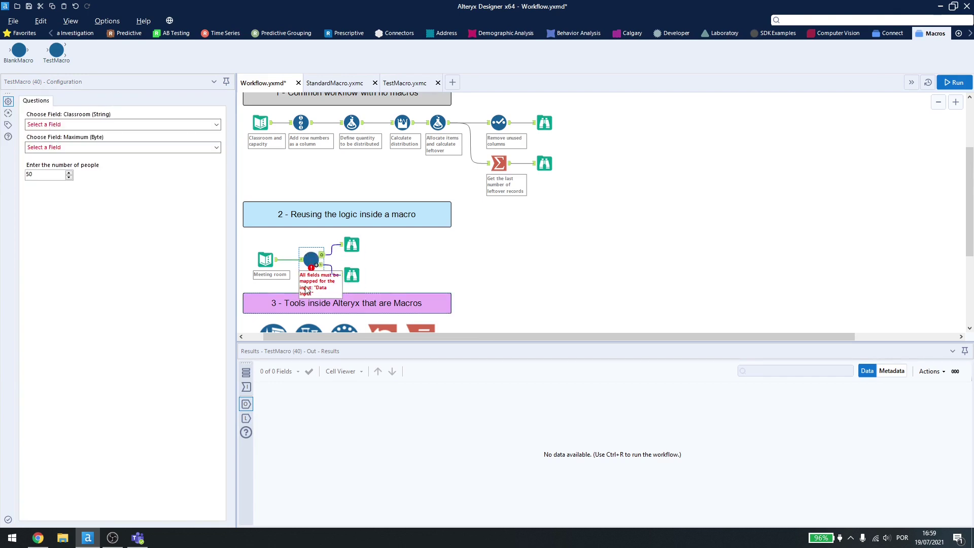
click(47, 125)
click(44, 144)
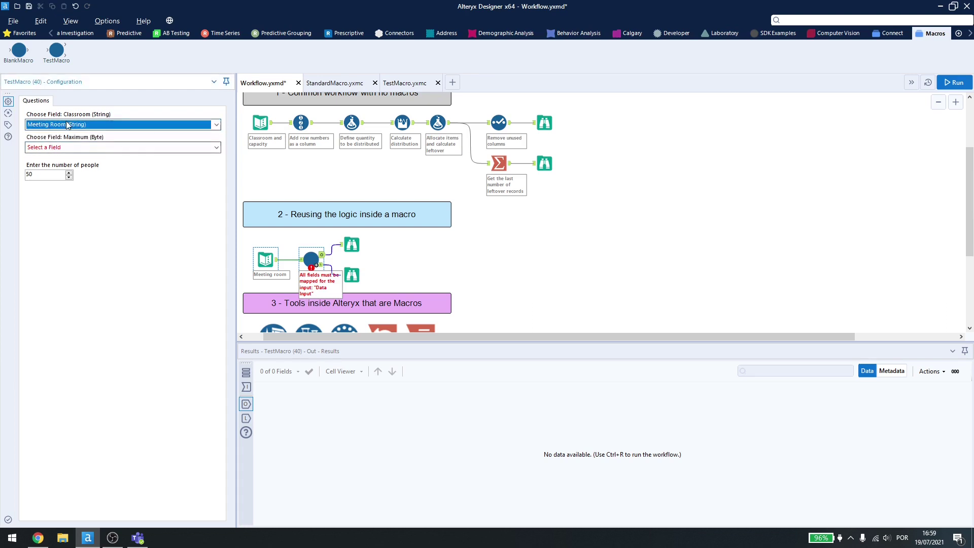
click(74, 147)
click(66, 167)
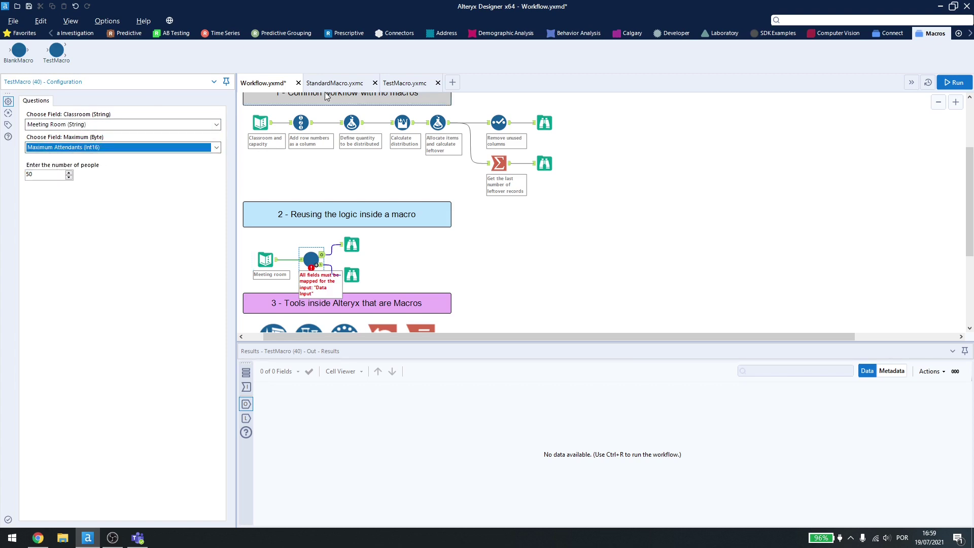
Rename the macro input's template Classroom column to Room
click(412, 84)
click(322, 244)
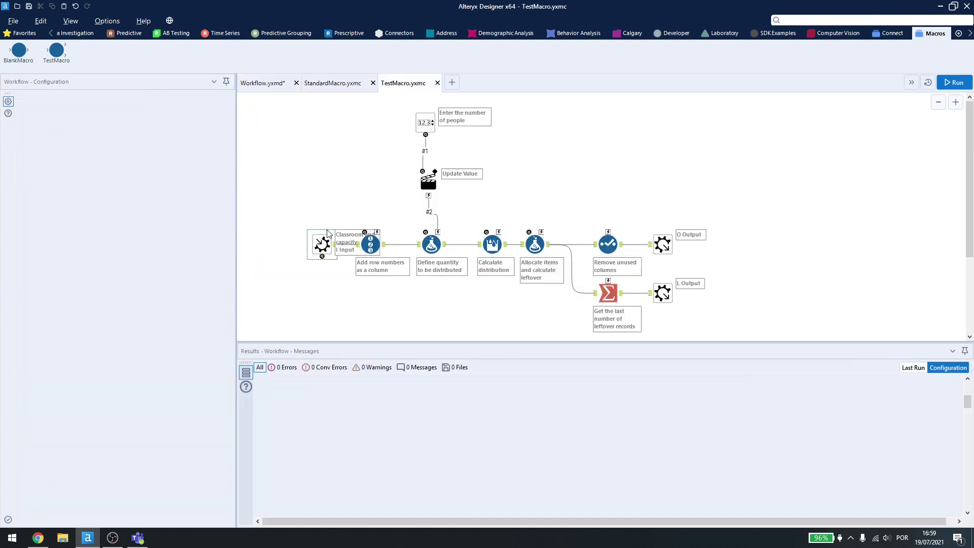
click(75, 126)
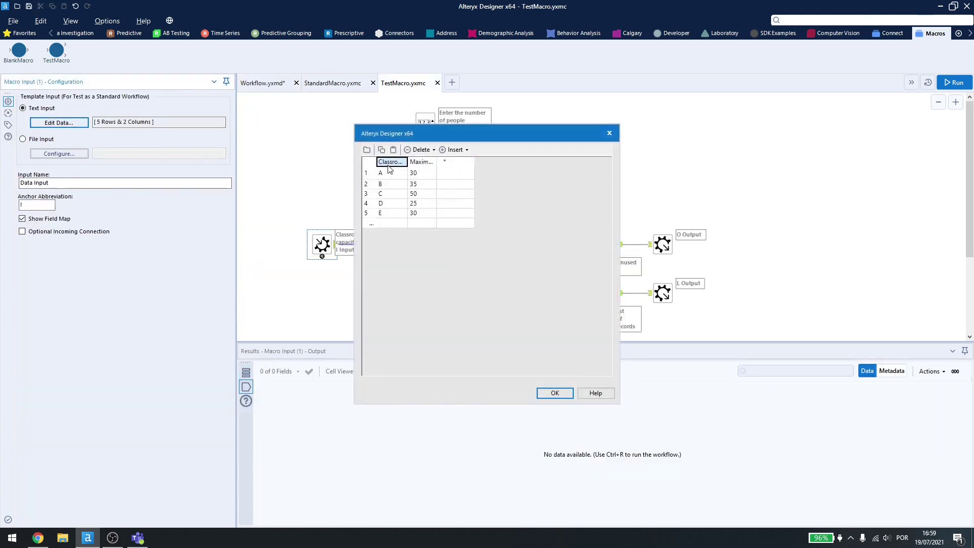
text(Room)
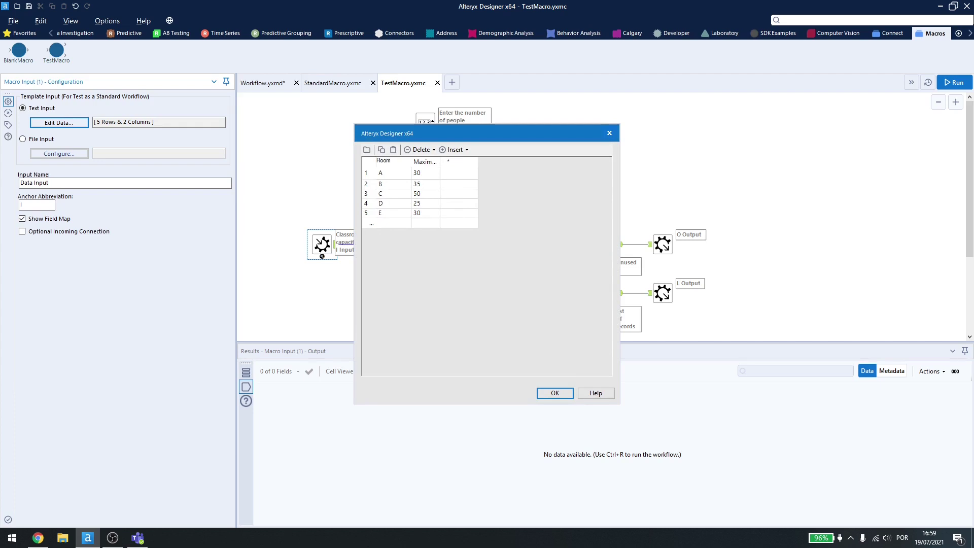
click(555, 393)
Save TestMacro and return to Workflow.yxmd, accepting the macro refresh
click(283, 158)
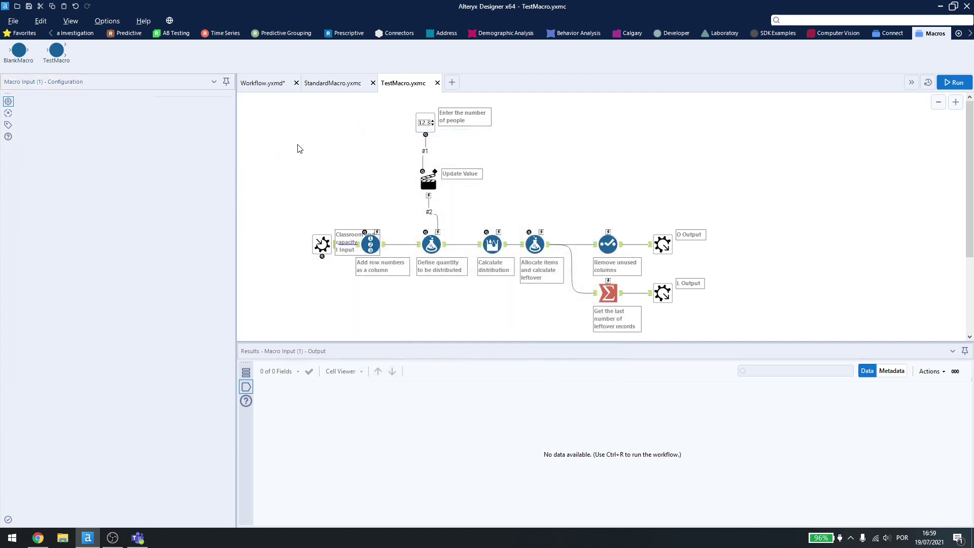
key(ctrl+s)
click(262, 82)
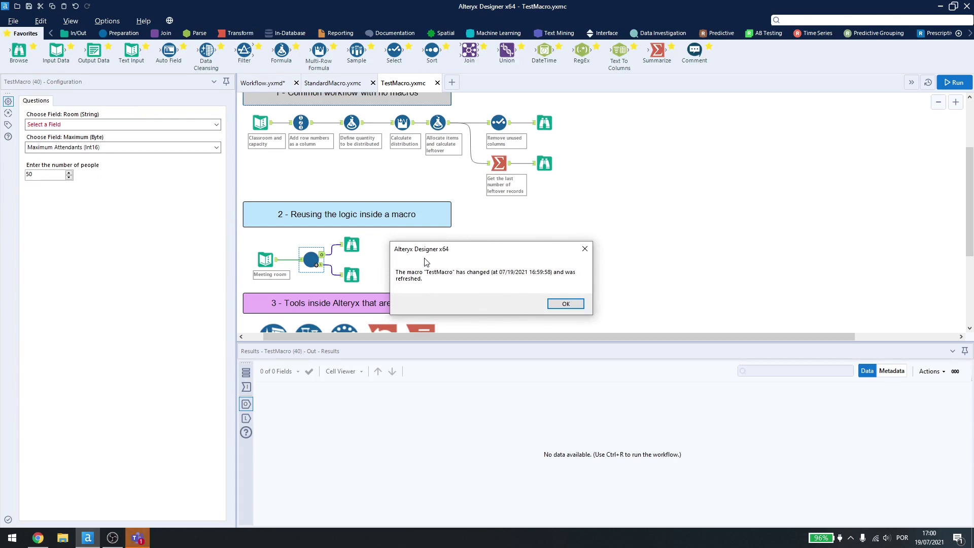
click(567, 304)
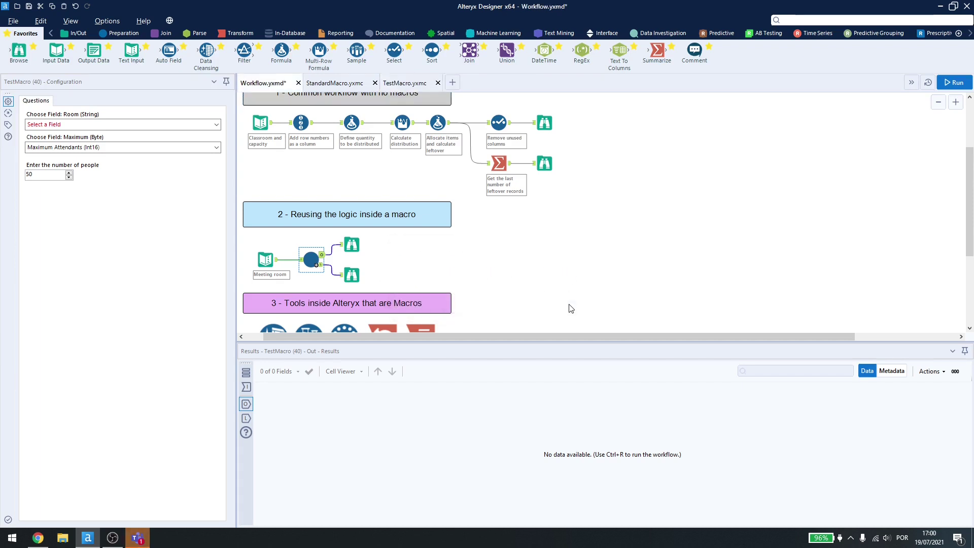
Map Room to Meeting Room, run with 150 people, and view the room allocations
click(73, 125)
click(71, 144)
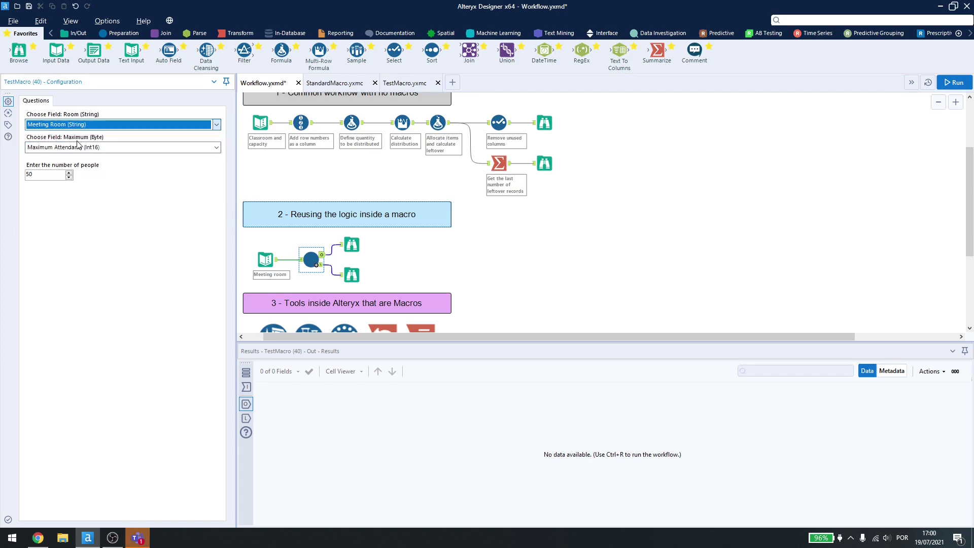
key(Tab)
key(Tab)
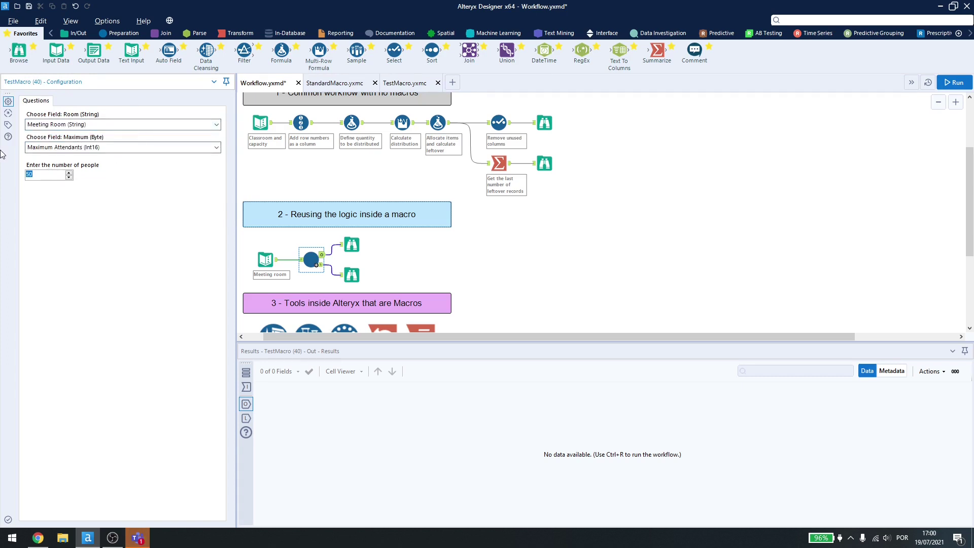
text(150)
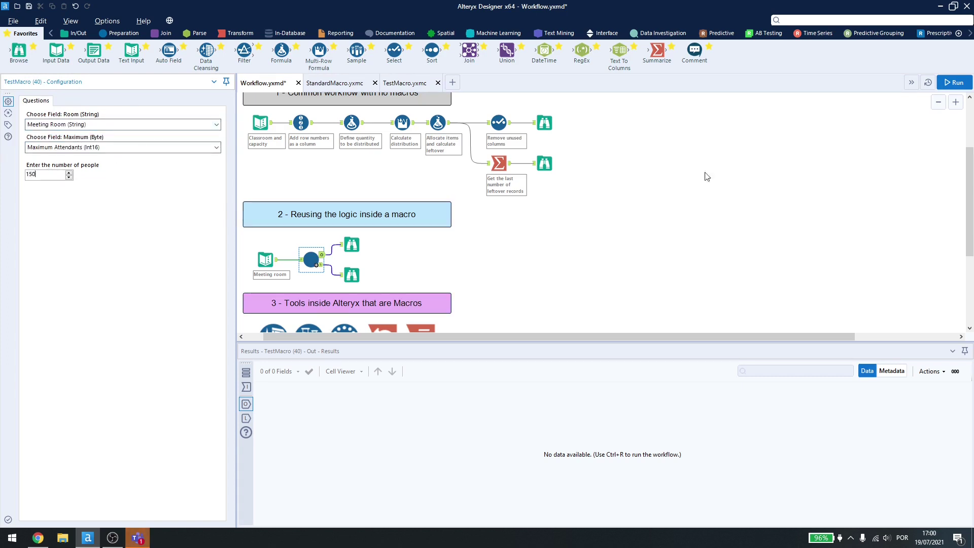
click(953, 82)
click(352, 244)
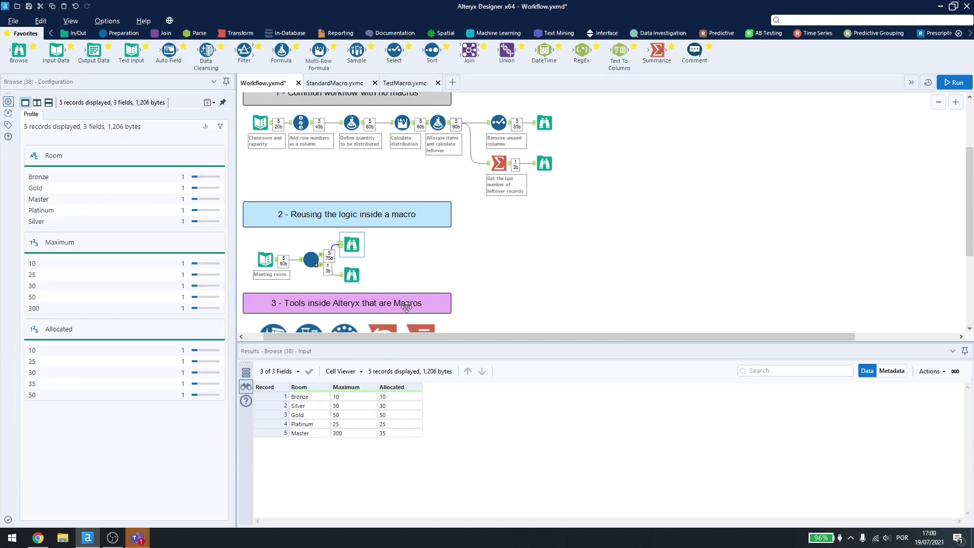
Rerun with 300 people and check Master gets 185 with 0 leftover
click(311, 259)
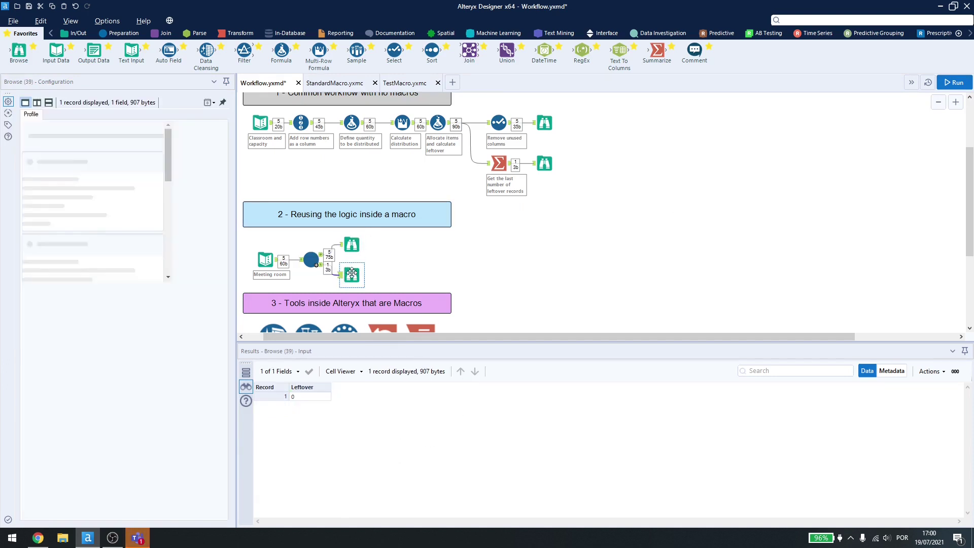
click(59, 174)
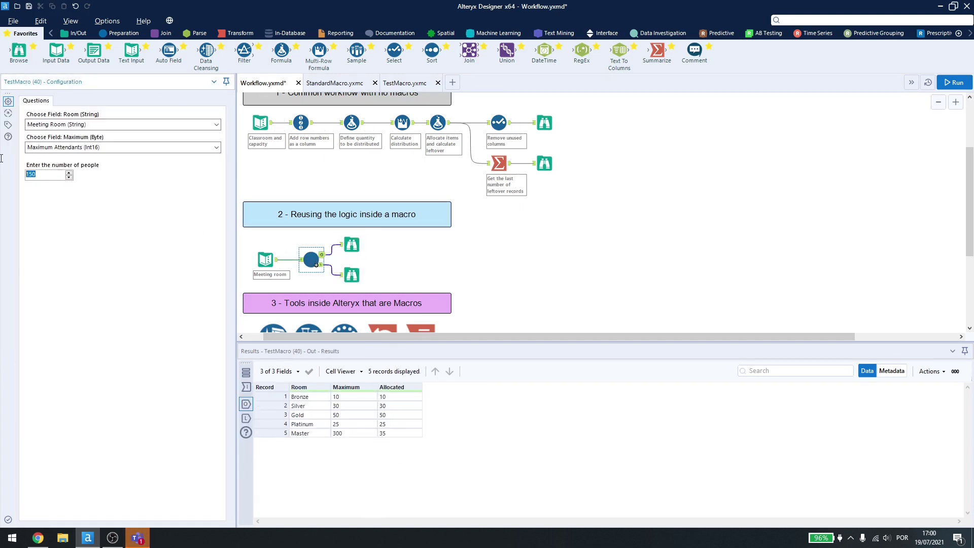
click(953, 82)
click(351, 242)
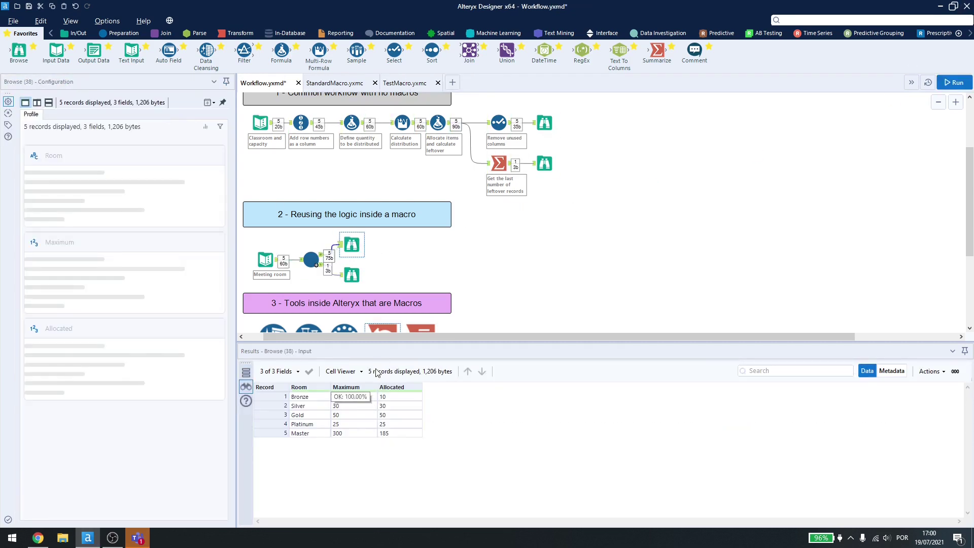
click(352, 274)
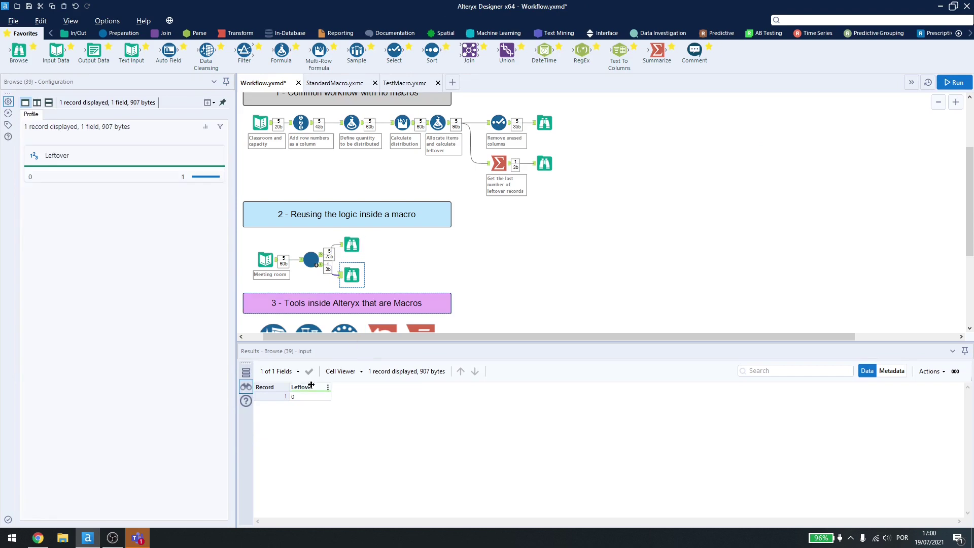
click(352, 245)
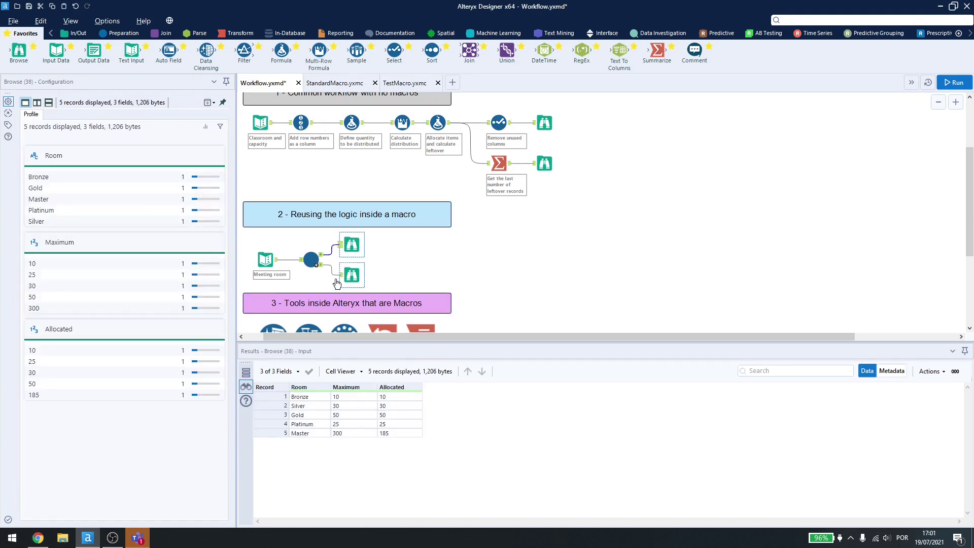
Place a Random % Sample tool from the Preparation tools onto the main workflow canvas
click(395, 271)
scroll(392, 249, down, 2)
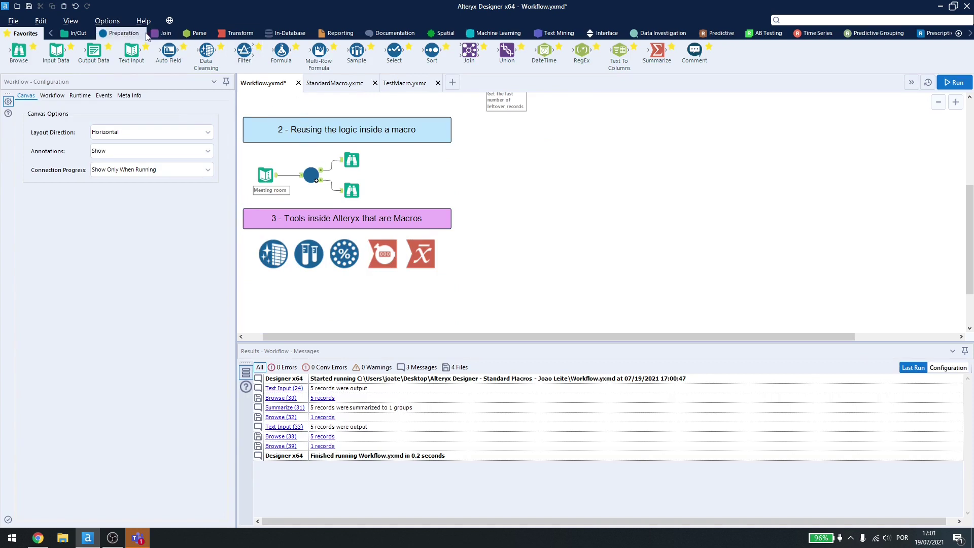
click(120, 33)
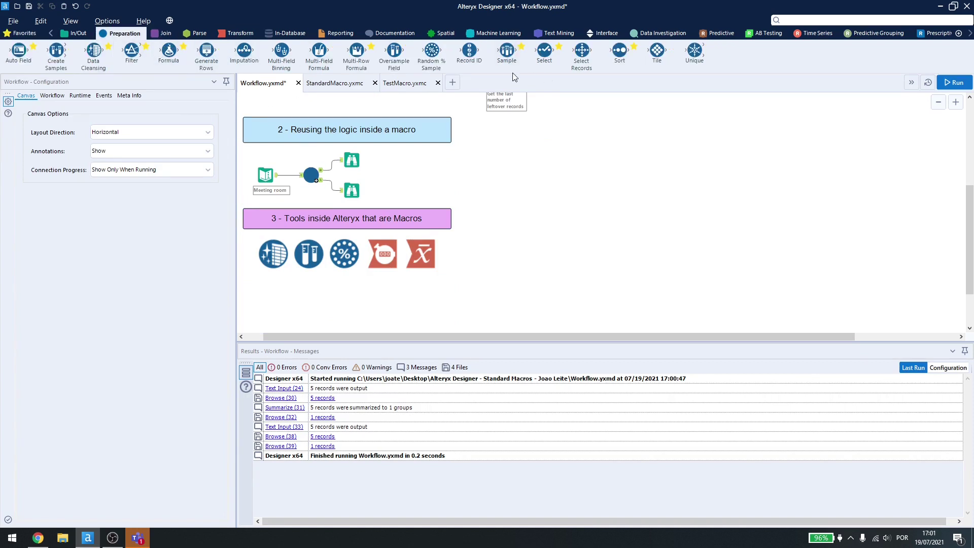
drag(431, 51, 506, 161)
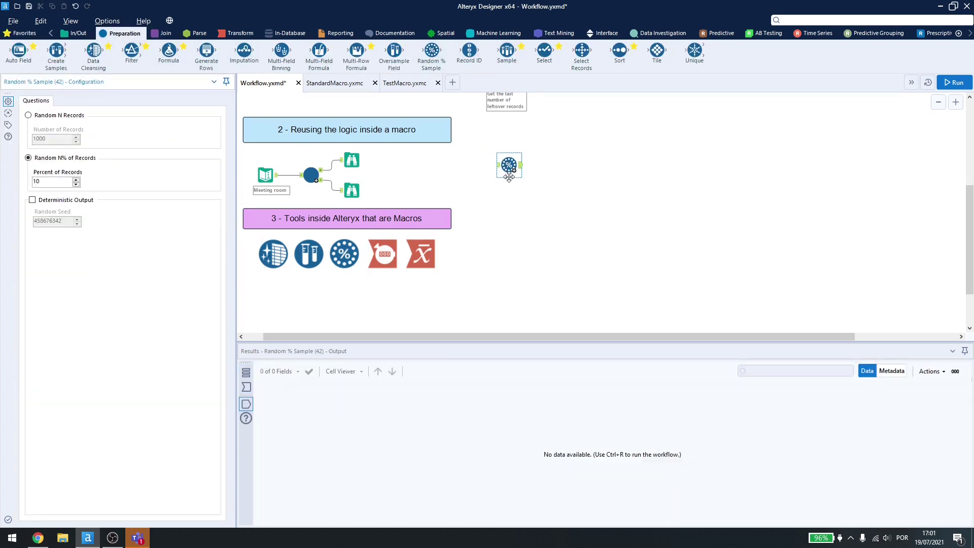
Open the RandomRecords.yxmc macro behind Random % Sample, look through it, then close it
right_click(507, 166)
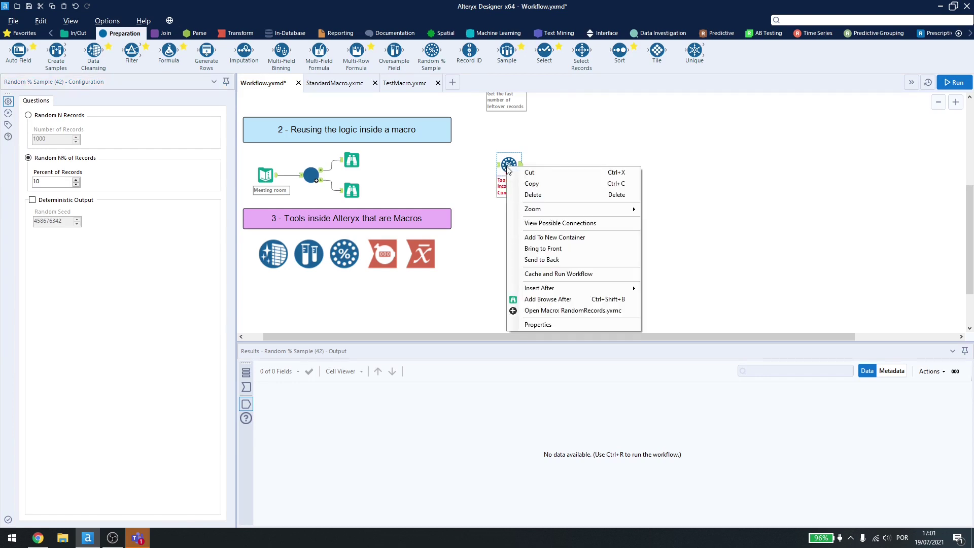
click(530, 311)
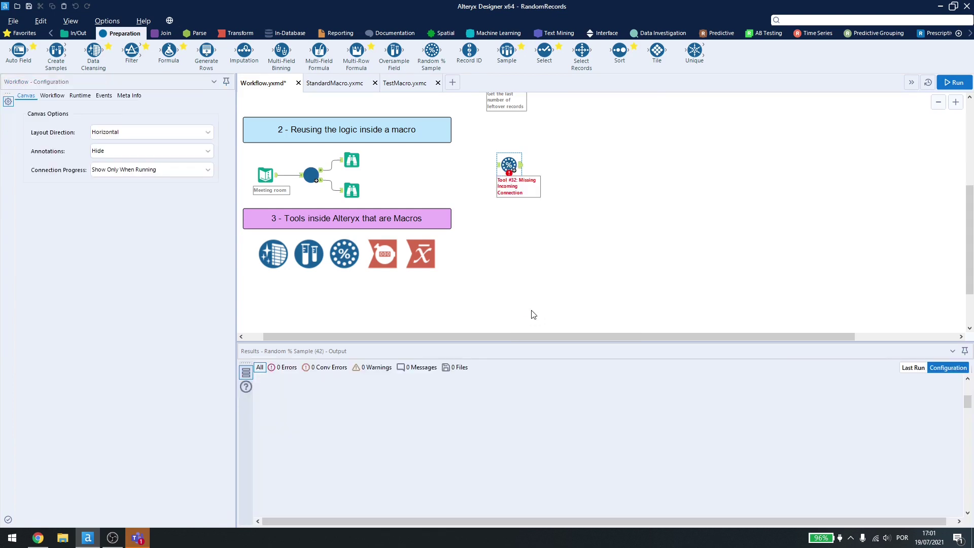
scroll(520, 309, down, 3)
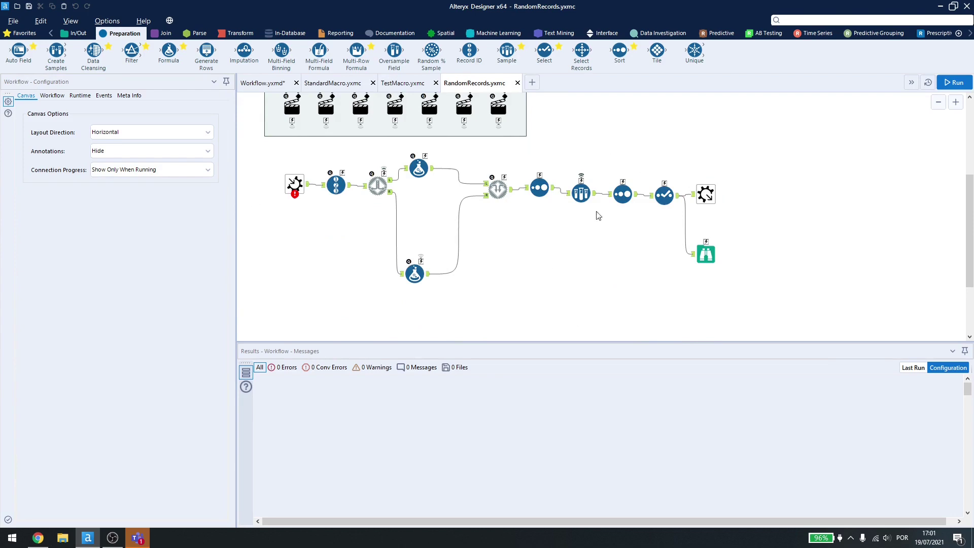
scroll(598, 215, up, 3)
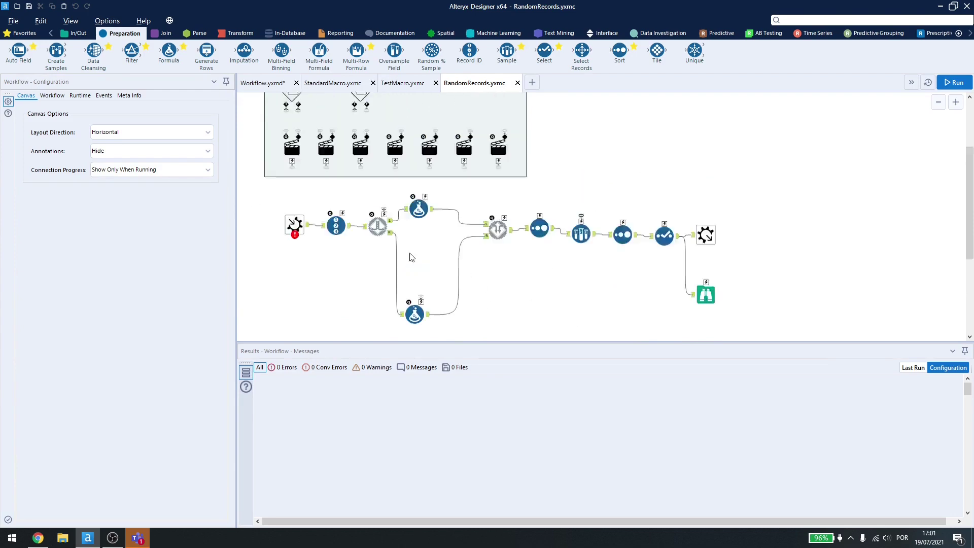
click(517, 84)
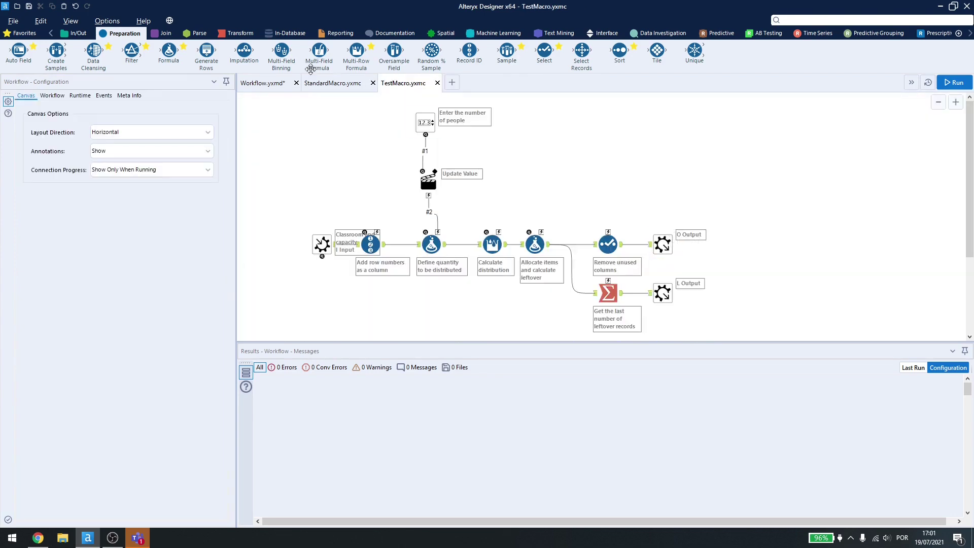
Return to Workflow.yxmd, scroll to its Standard Macros title, and deselect the Random % Sample tool
click(263, 83)
scroll(573, 154, up, 3)
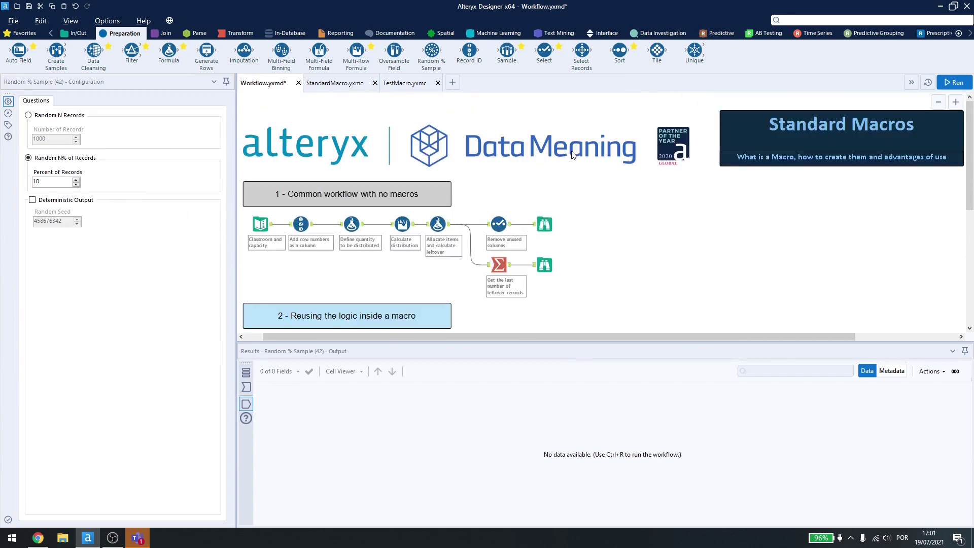
click(616, 202)
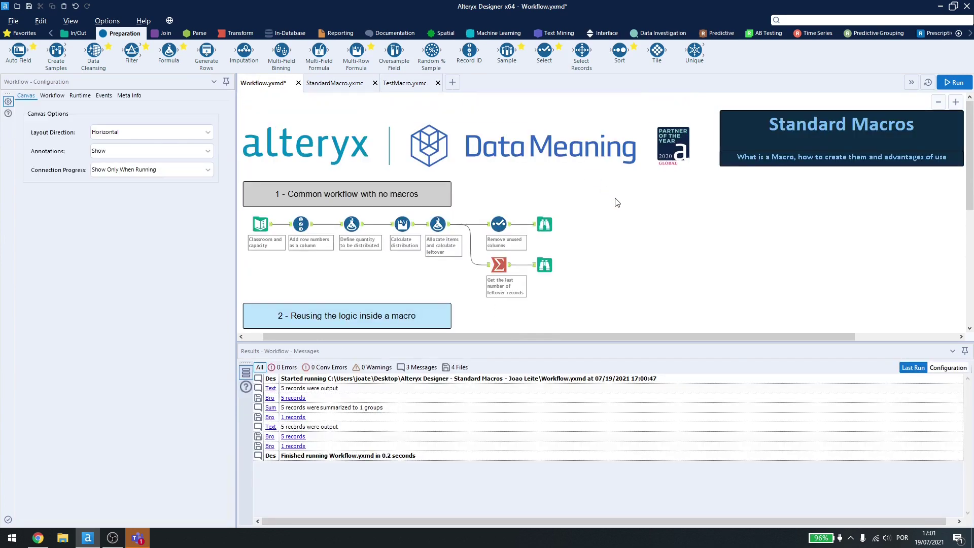